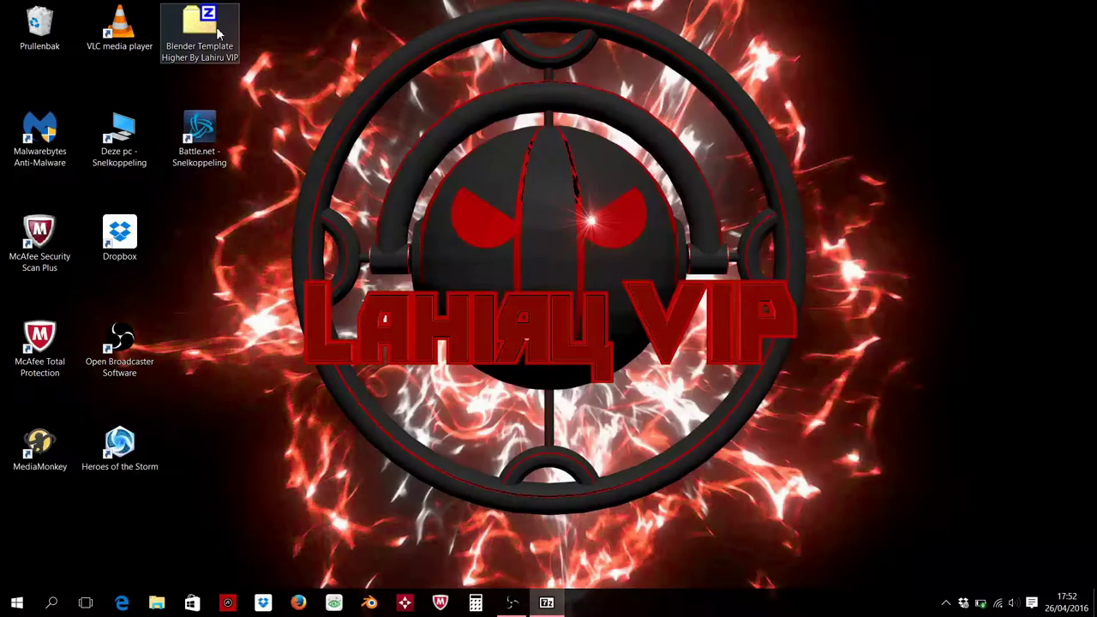
- Extract the downloaded Blender template archive into its own folder with 7-Zip
{"action": "double_click", "coordinate": [218, 33]}
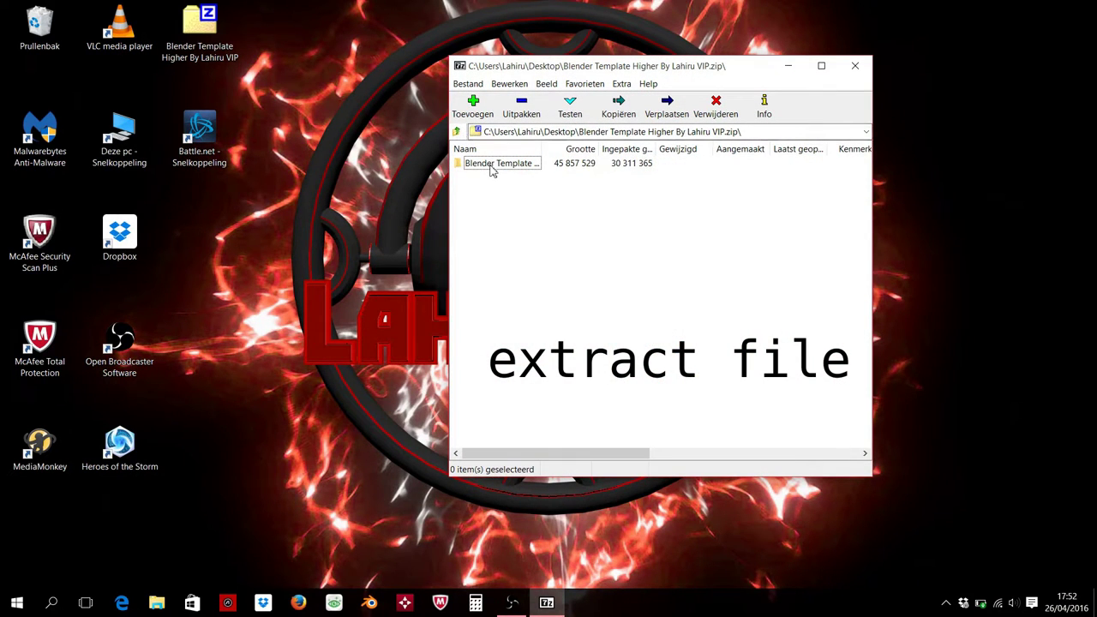
{"action": "left_click", "coordinate": [457, 132]}
{"action": "right_click", "coordinate": [502, 183]}
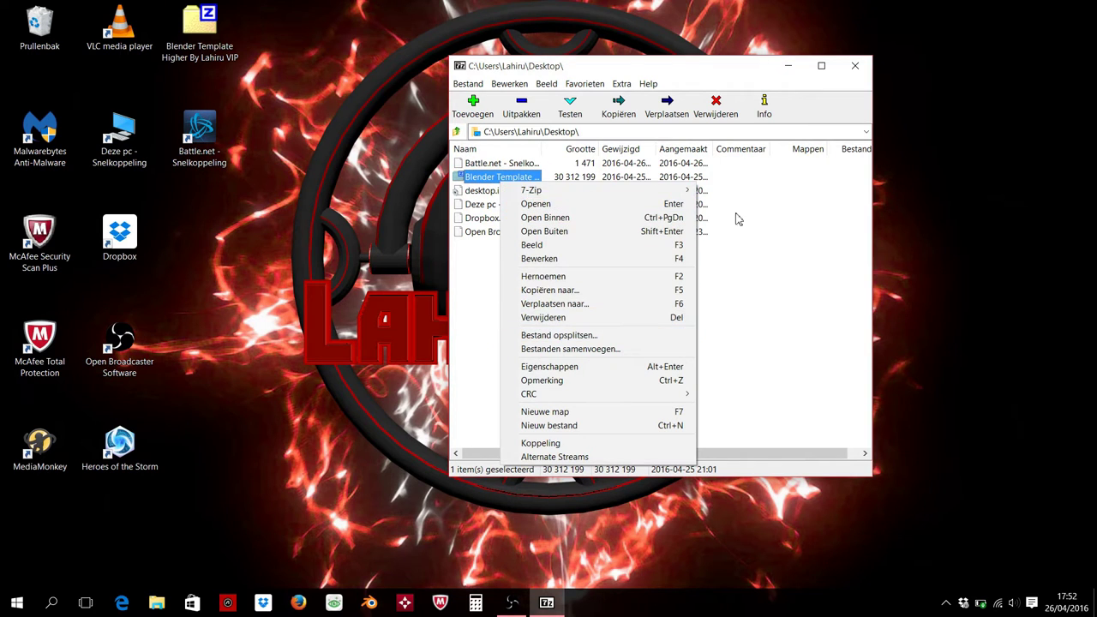
{"action": "mouse_move", "coordinate": [566, 191]}
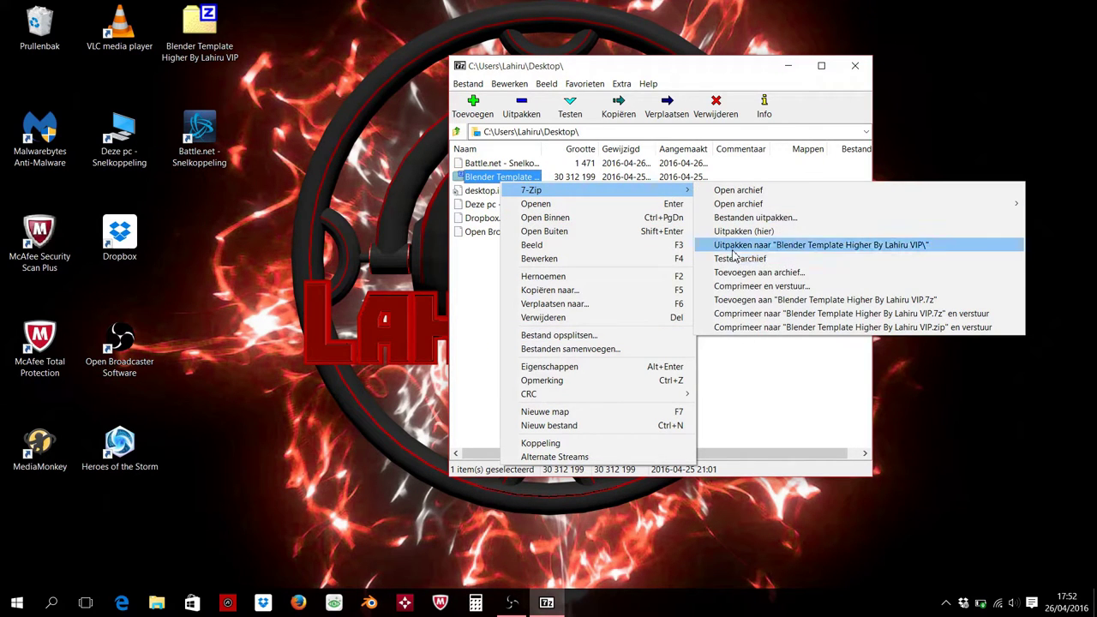
{"action": "left_click", "coordinate": [737, 231]}
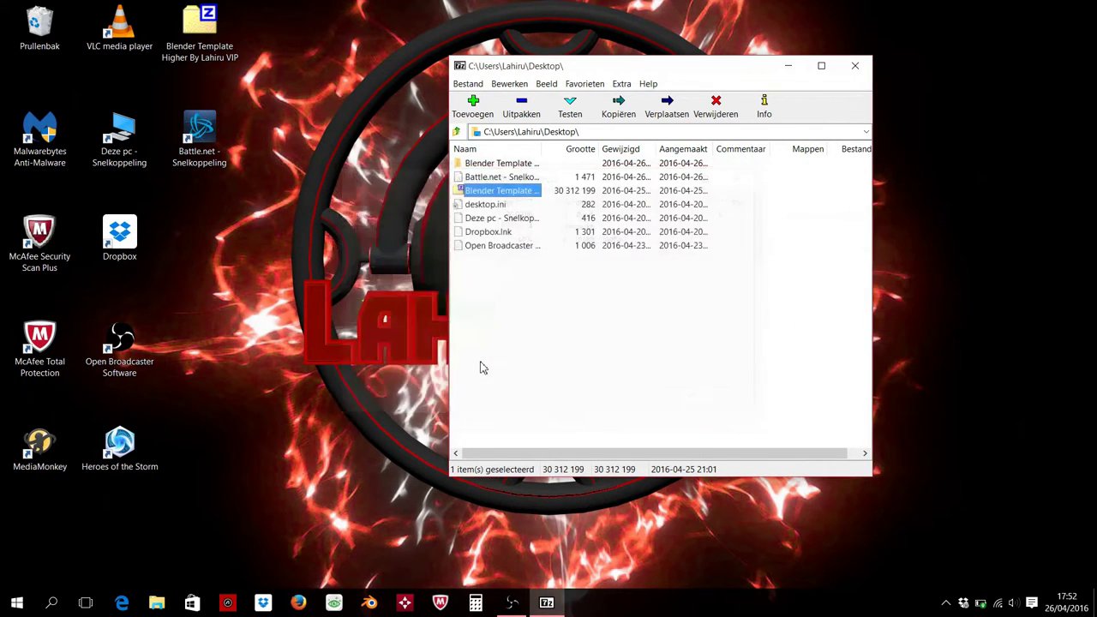
- Close 7-Zip and open the template's .blend file from the extracted desktop folder
{"action": "left_click", "coordinate": [787, 66]}
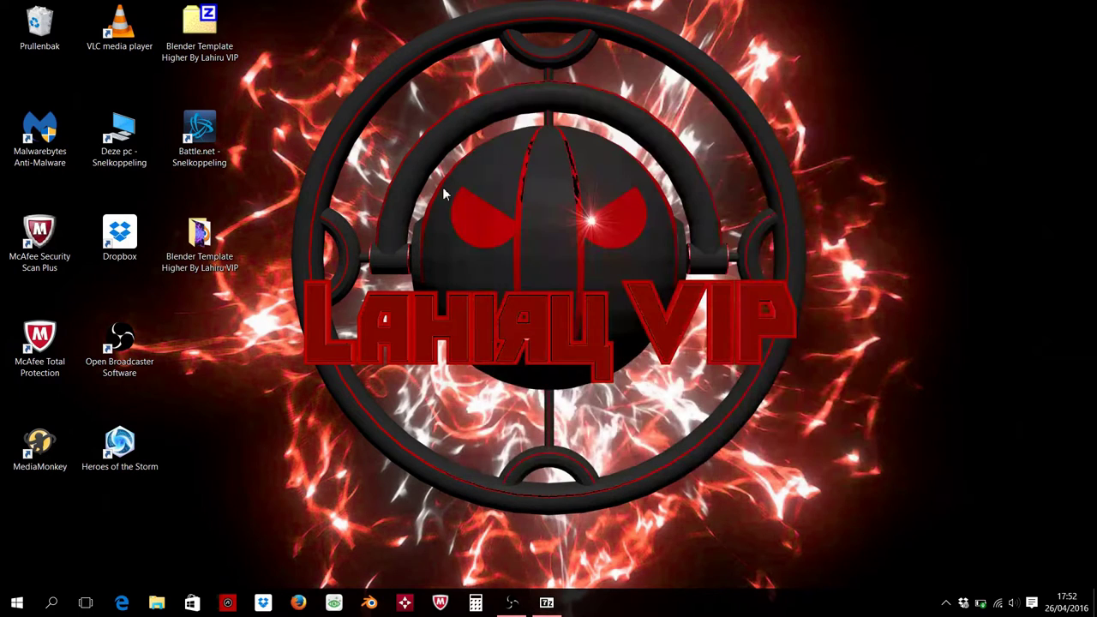
{"action": "double_click", "coordinate": [204, 266]}
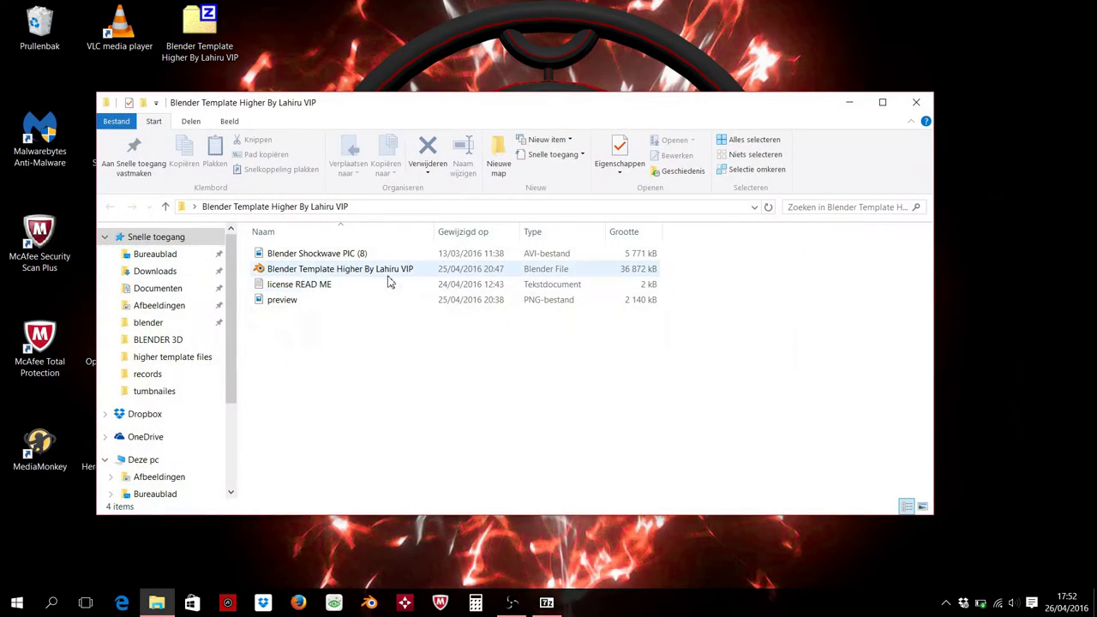
{"action": "double_click", "coordinate": [389, 269]}
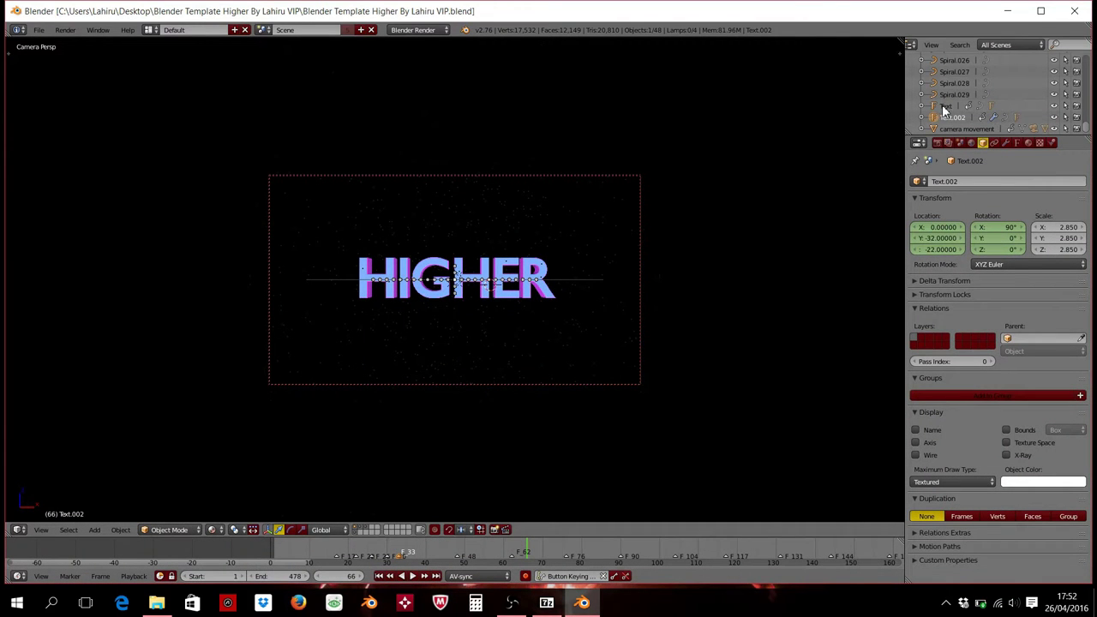
- Change the main Text object's title from HIGHER to YOUR TEXT
{"action": "left_click", "coordinate": [941, 104]}
{"action": "key", "text": "Tab"}
{"action": "key", "text": "Left"}
{"action": "key", "text": "Left"}
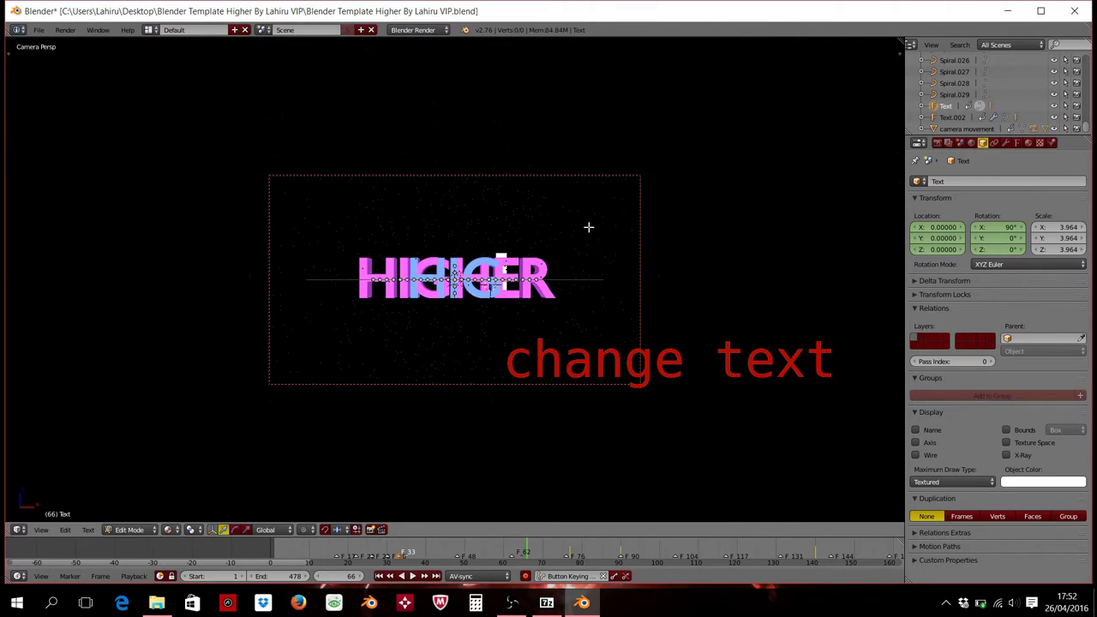
{"action": "key", "text": "Left"}
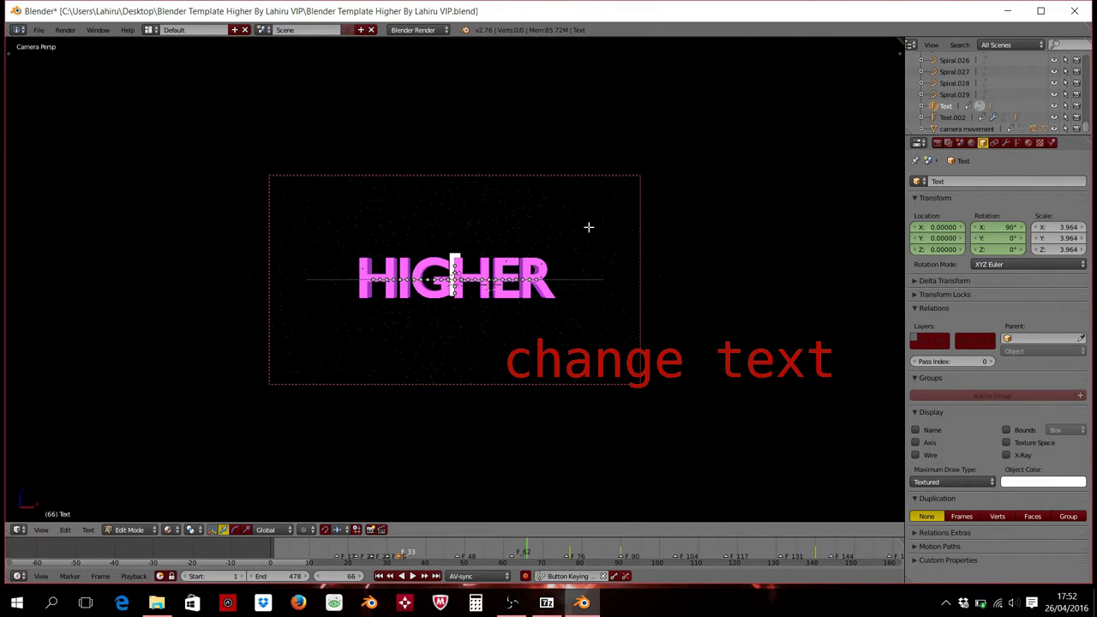
{"action": "key", "text": "shift+Right"}
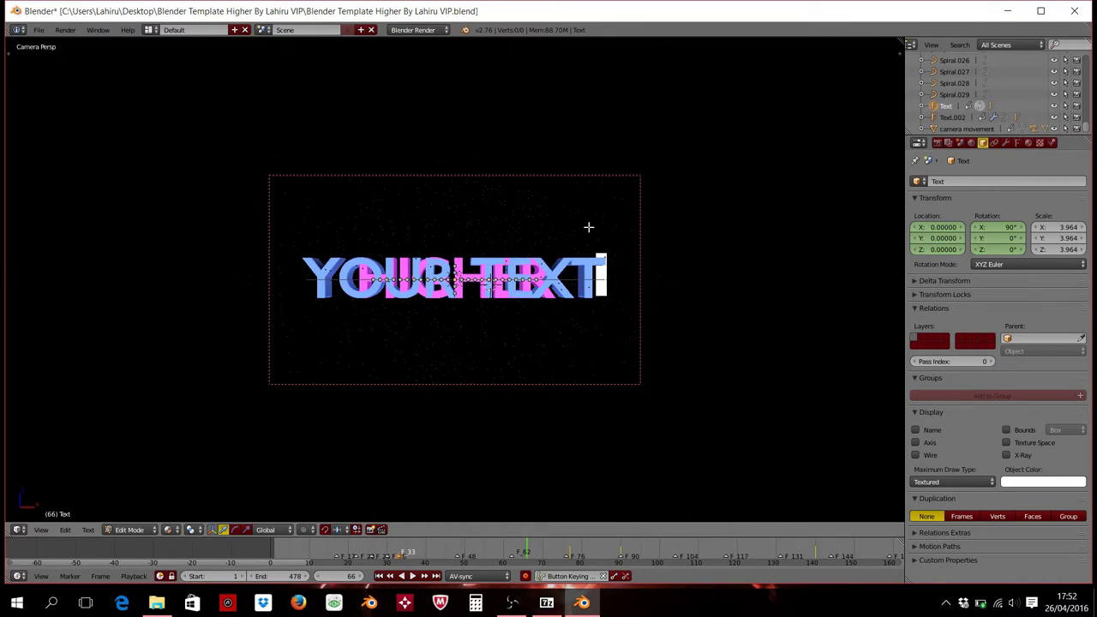
{"action": "key", "text": "Tab"}
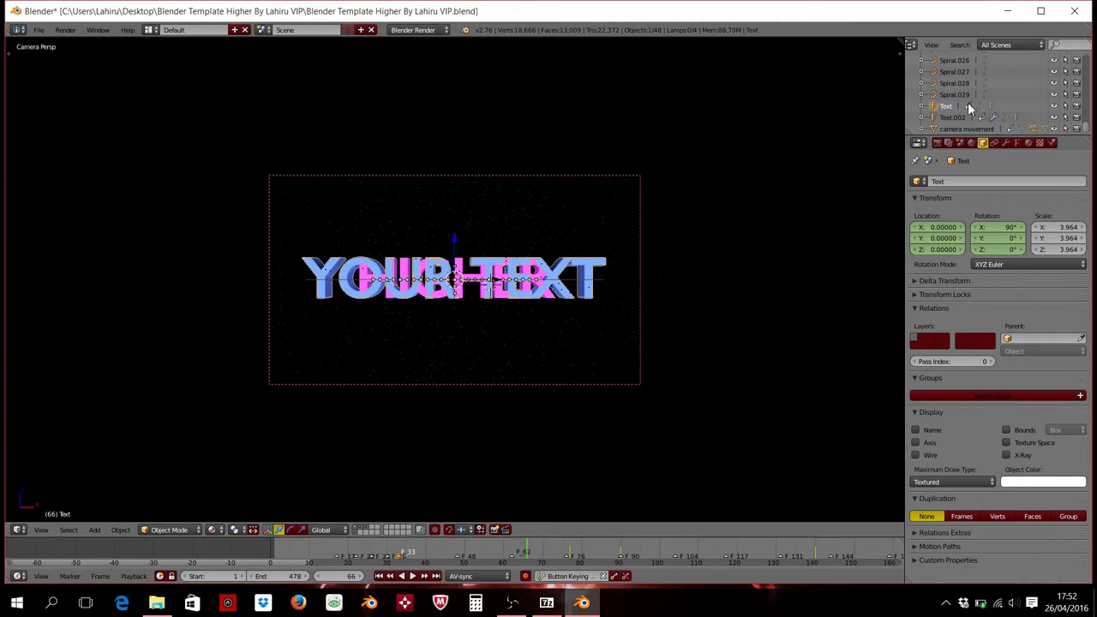
- Change the child Text.001 layer's title to YOUR TEXT as well
{"action": "left_click", "coordinate": [919, 106]}
{"action": "scroll", "coordinate": [942, 112], "scroll_direction": "down", "scroll_amount": 2}
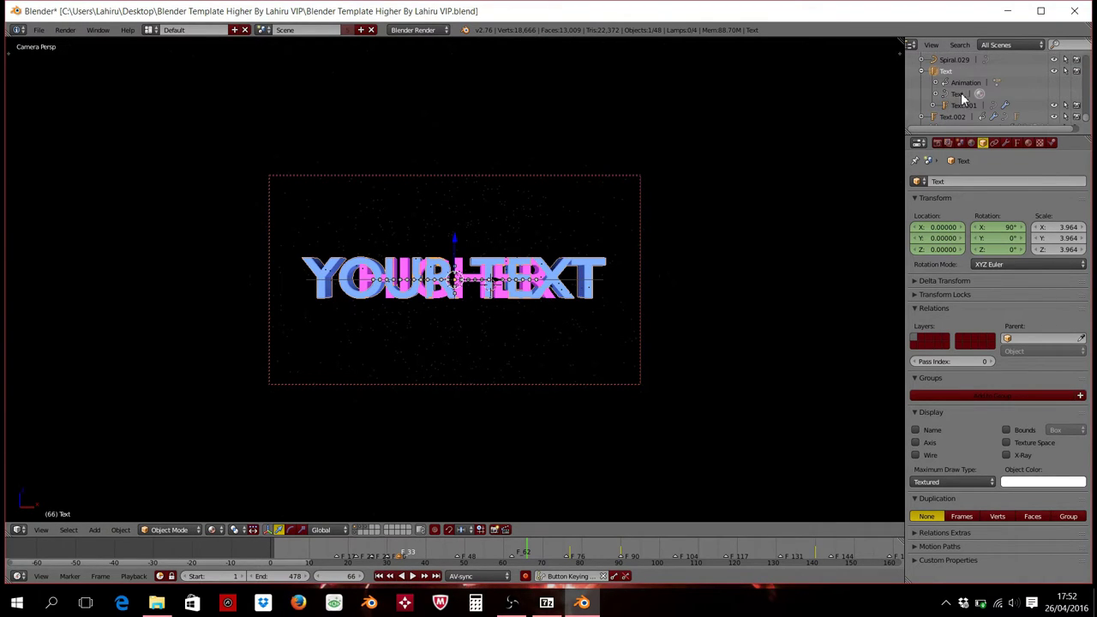
{"action": "left_click", "coordinate": [948, 105]}
{"action": "key", "text": "Tab"}
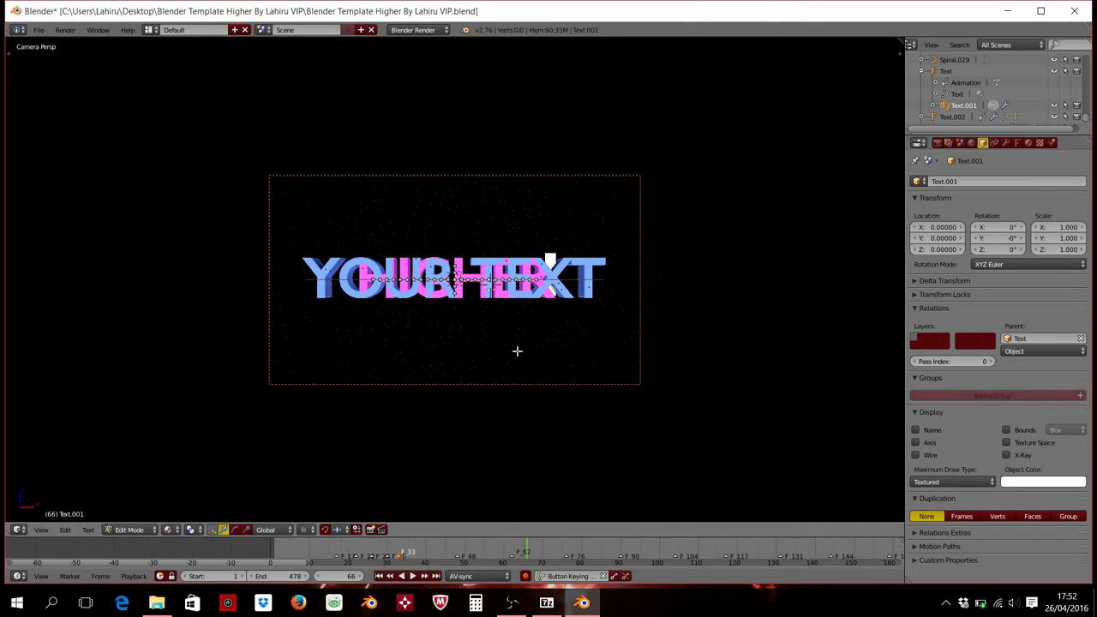
{"action": "type", "text": "Y"}
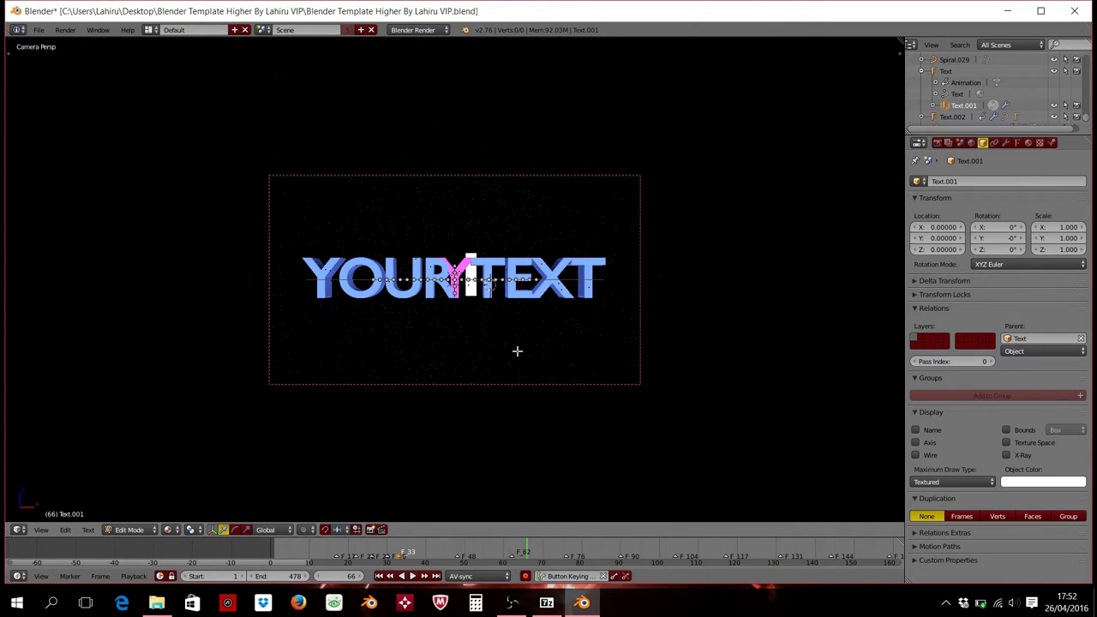
{"action": "type", "text": "OUR TEX"}
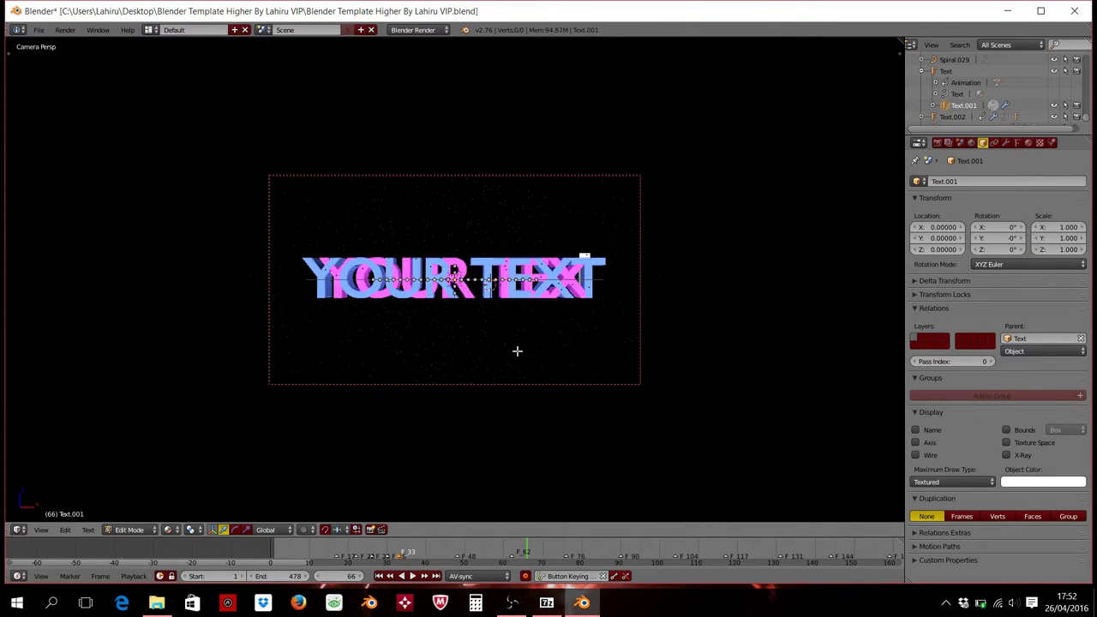
{"action": "type", "text": "T"}
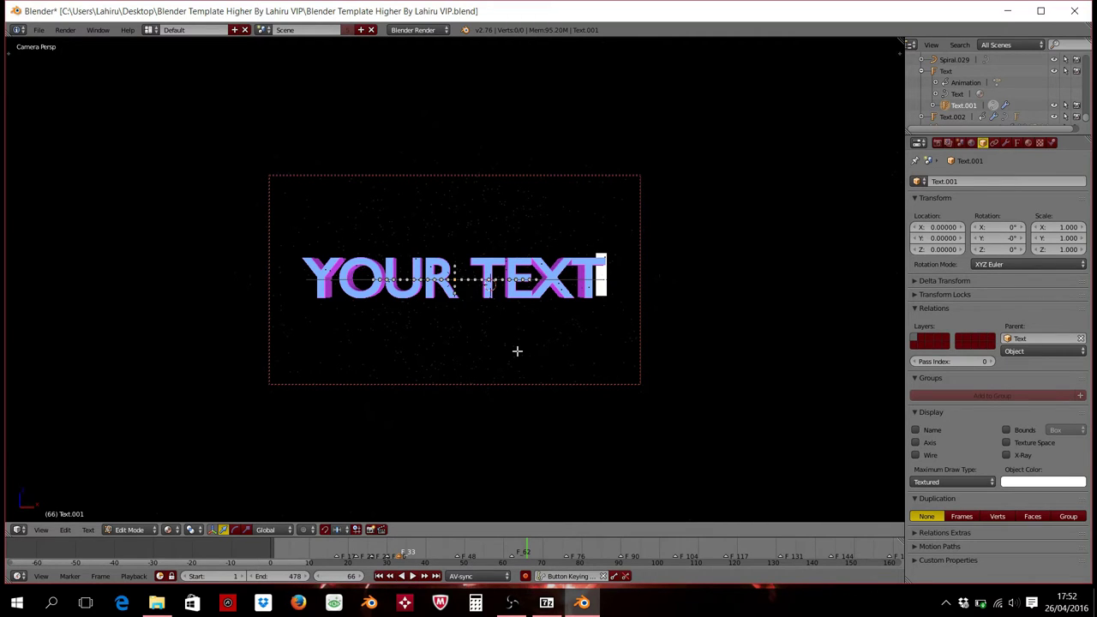
{"action": "key", "text": "Tab"}
- At around frame 85, scale the Text title down from 3.964 to 2.362
{"action": "scroll", "coordinate": [537, 488], "scroll_direction": "down", "scroll_amount": 3}
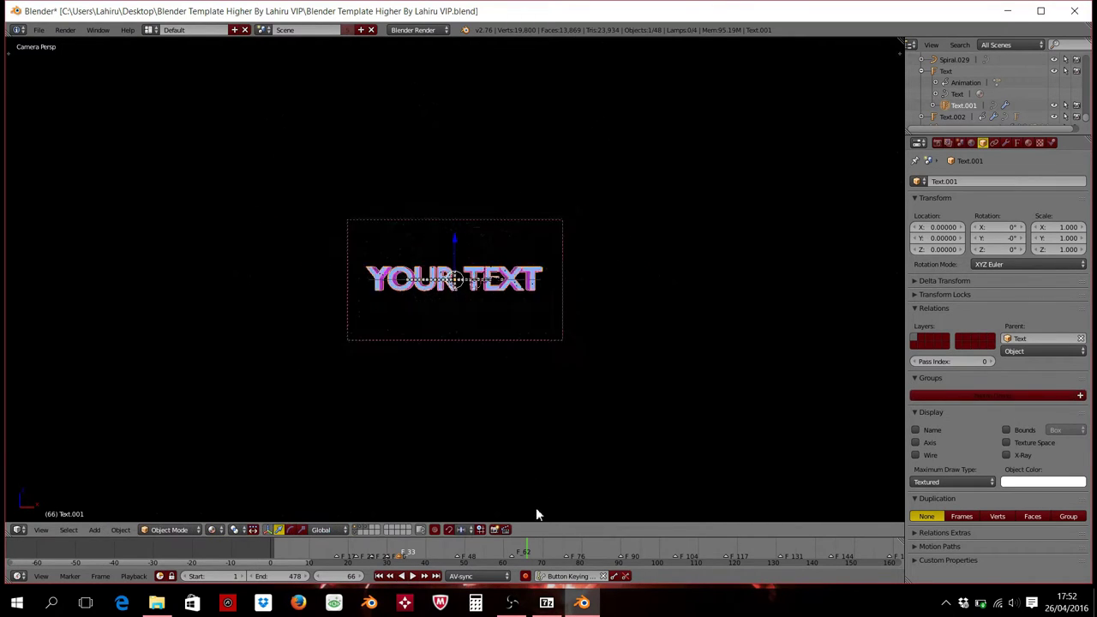
{"action": "scroll", "coordinate": [536, 511], "scroll_direction": "up", "scroll_amount": 3}
{"action": "scroll", "coordinate": [544, 514], "scroll_direction": "up", "scroll_amount": 2}
{"action": "left_click_drag", "start_coordinate": [534, 552], "coordinate": [598, 557]}
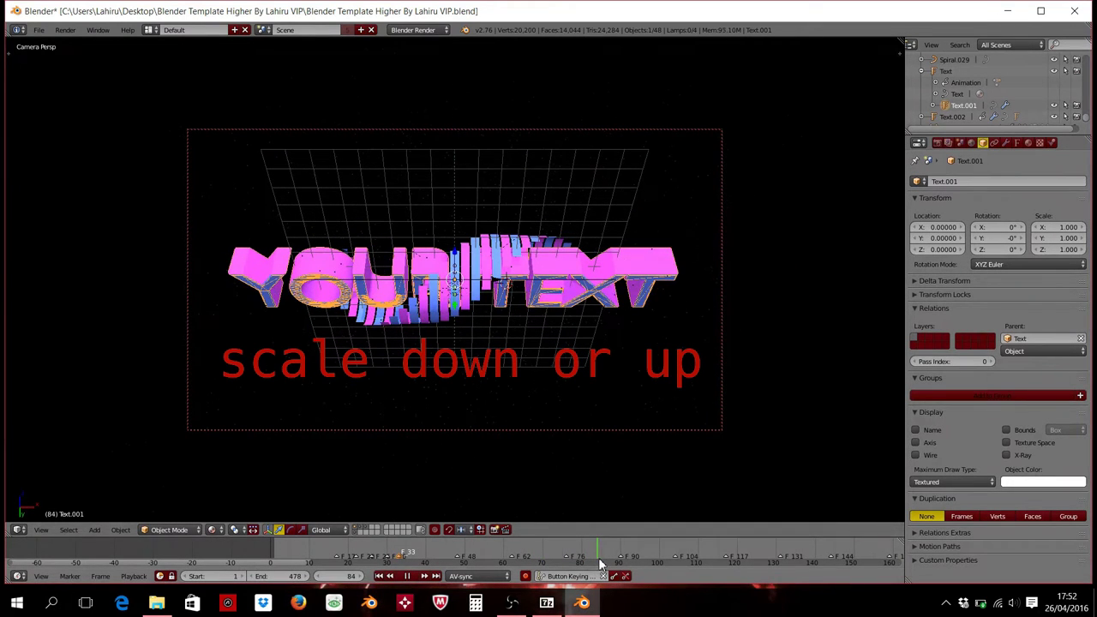
{"action": "left_click", "coordinate": [942, 71]}
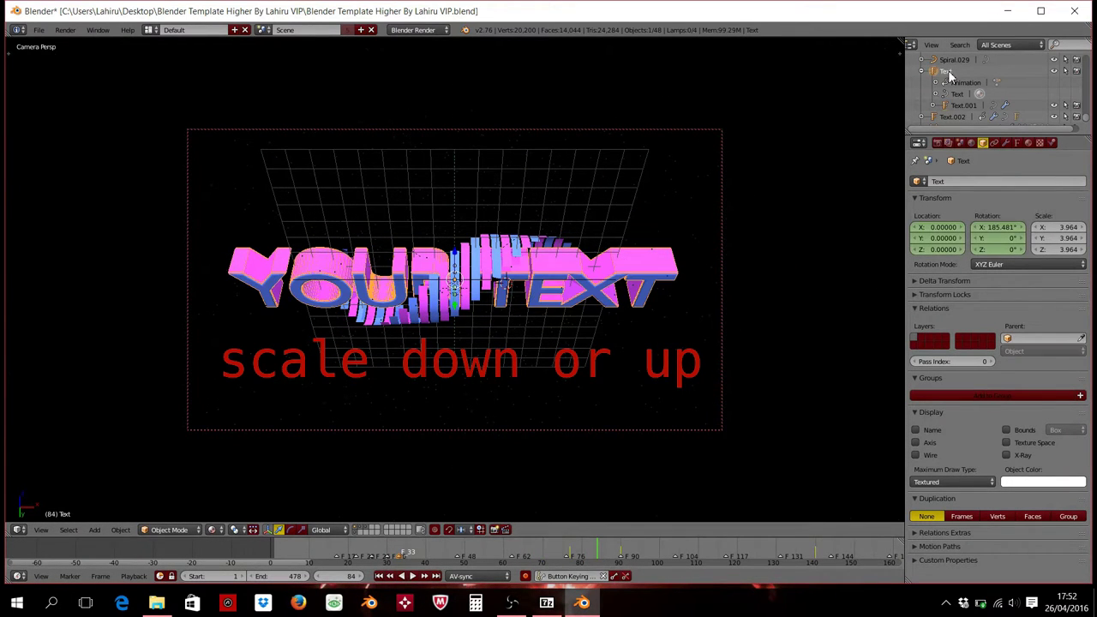
{"action": "key", "text": "s"}
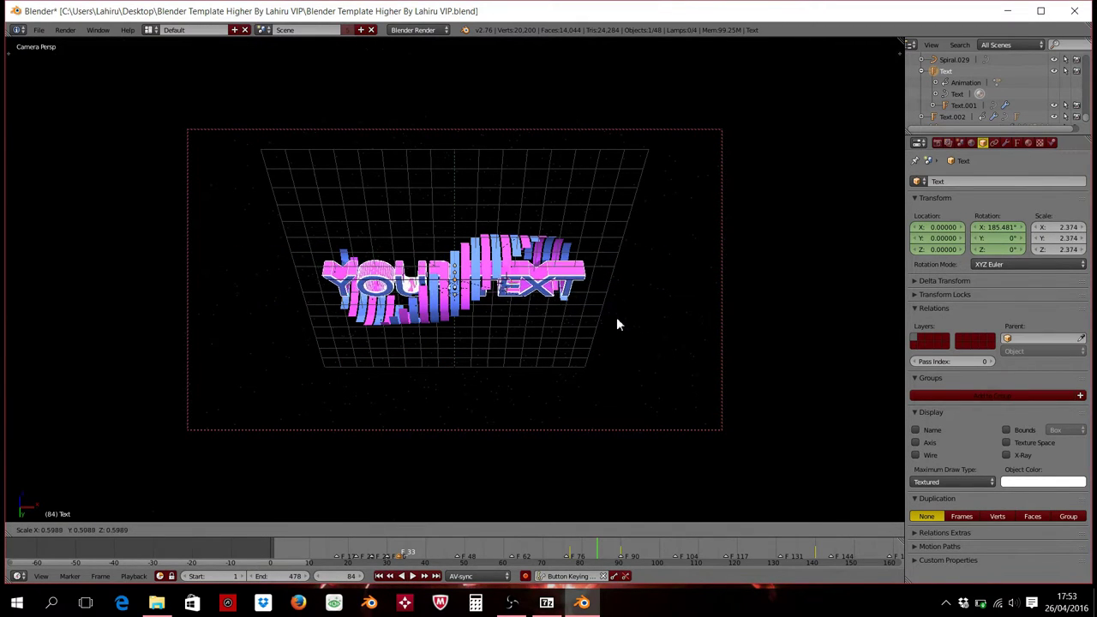
{"action": "left_click", "coordinate": [618, 317]}
- Play and scrub the animation to check the title through to the SUBCRIBE section
{"action": "key", "text": "alt+a"}
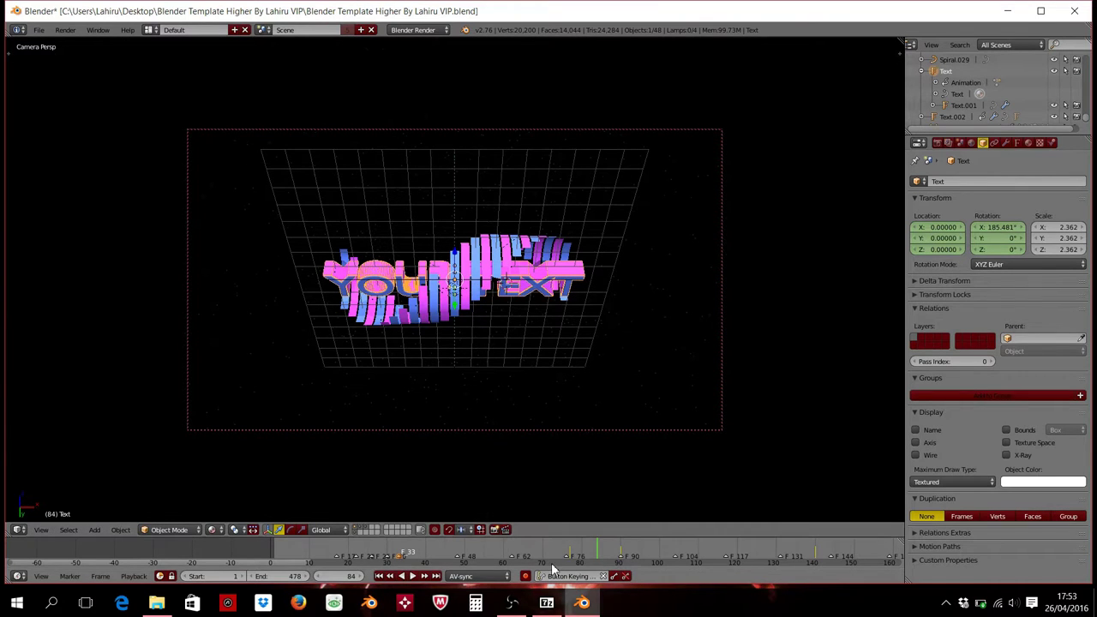
{"action": "scroll", "coordinate": [600, 550], "scroll_direction": "down", "scroll_amount": 2}
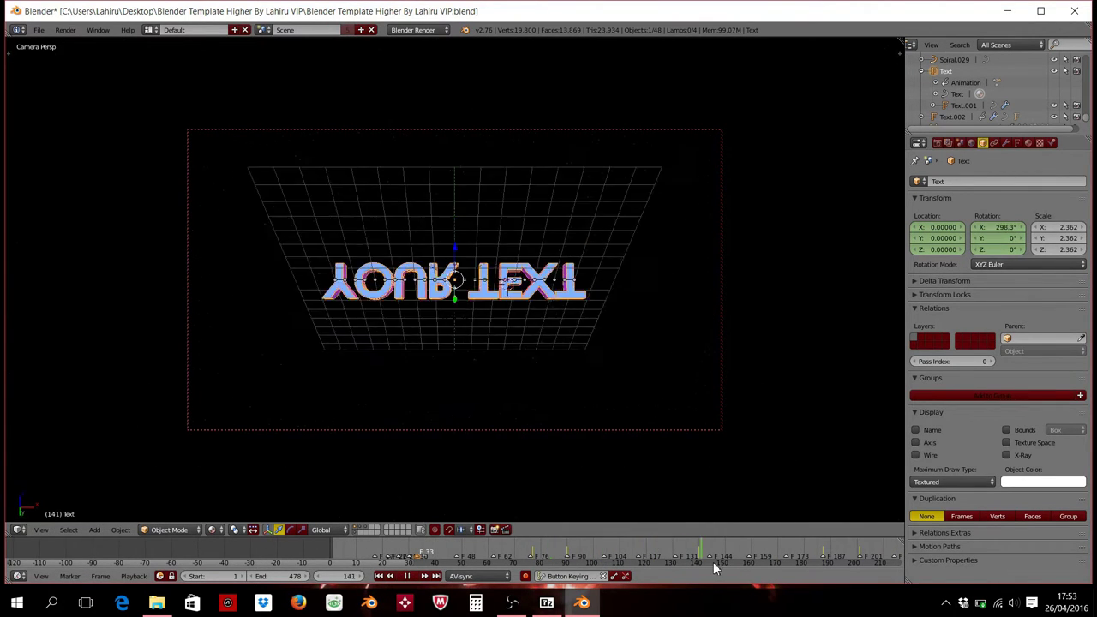
{"action": "key", "text": "alt+a"}
{"action": "scroll", "coordinate": [833, 553], "scroll_direction": "down", "scroll_amount": 1}
{"action": "middle_click_drag", "start_coordinate": [833, 552], "coordinate": [437, 550]}
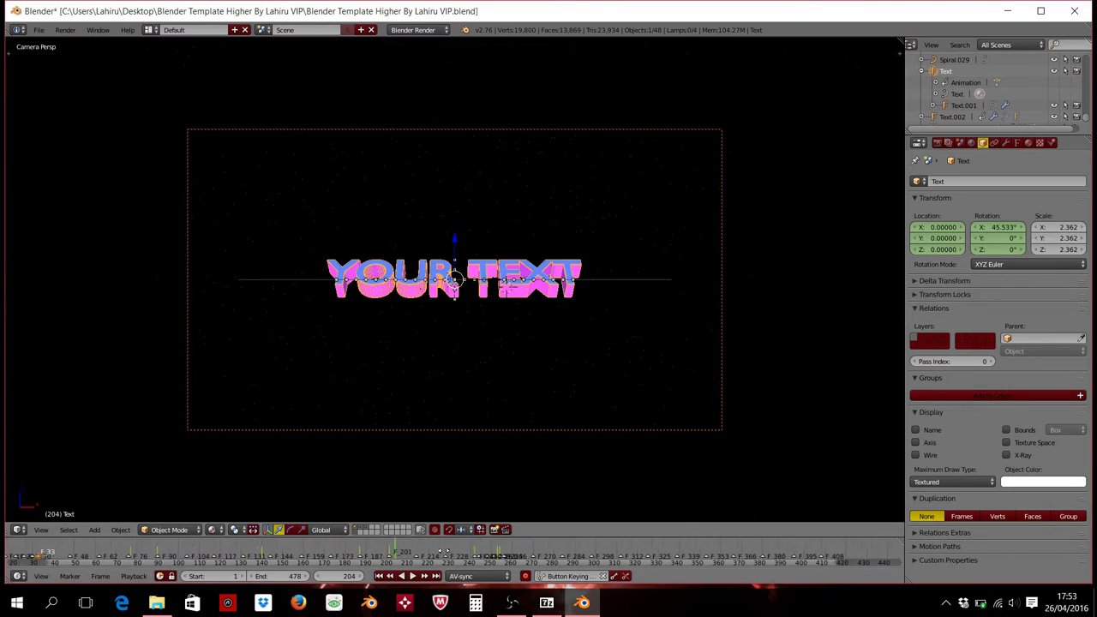
{"action": "key", "text": "alt+a"}
{"action": "left_click_drag", "start_coordinate": [519, 544], "coordinate": [540, 549]}
- Stop playback at frame 277 and view the scene through the camera
{"action": "key", "text": "alt+a"}
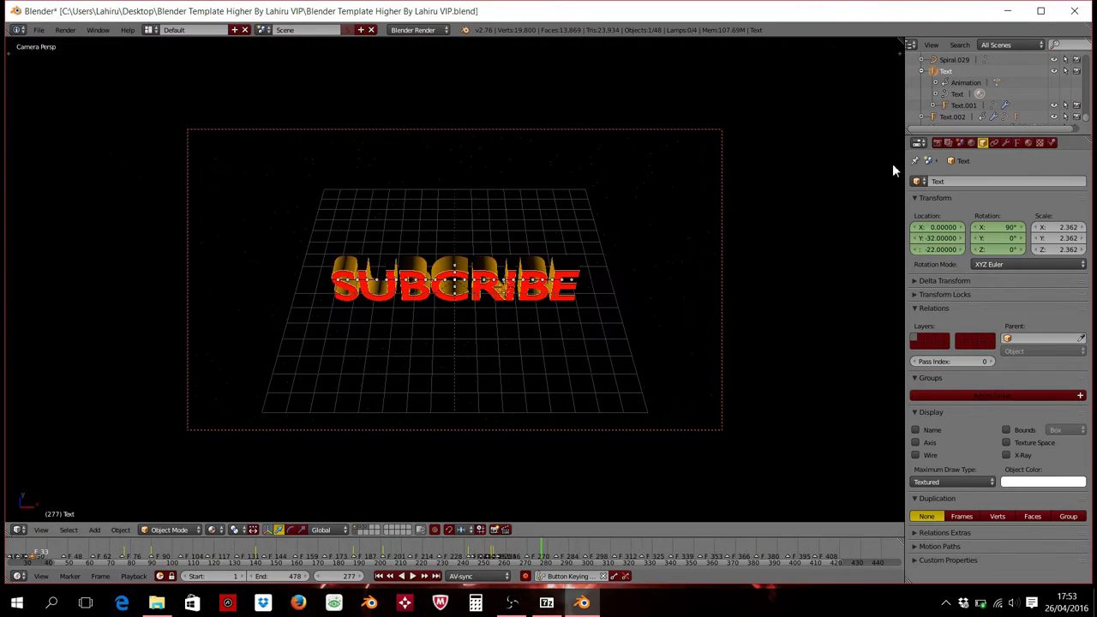
{"action": "scroll", "coordinate": [519, 235], "scroll_direction": "up", "scroll_amount": 5}
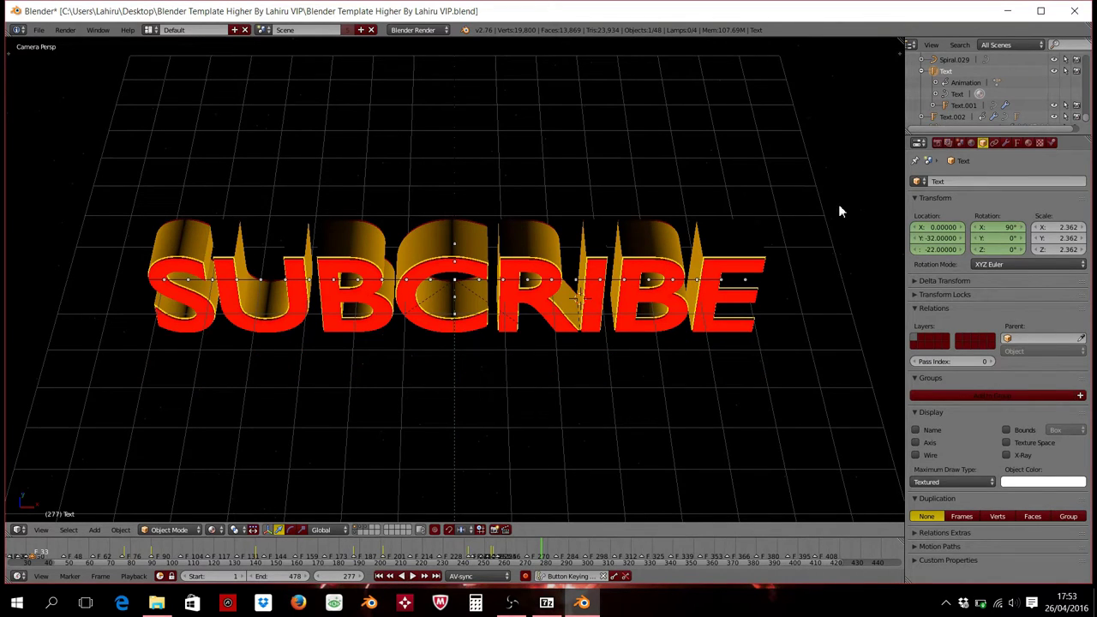
{"action": "right_click", "coordinate": [851, 385]}
{"action": "scroll", "coordinate": [852, 385], "scroll_direction": "down", "scroll_amount": 2}
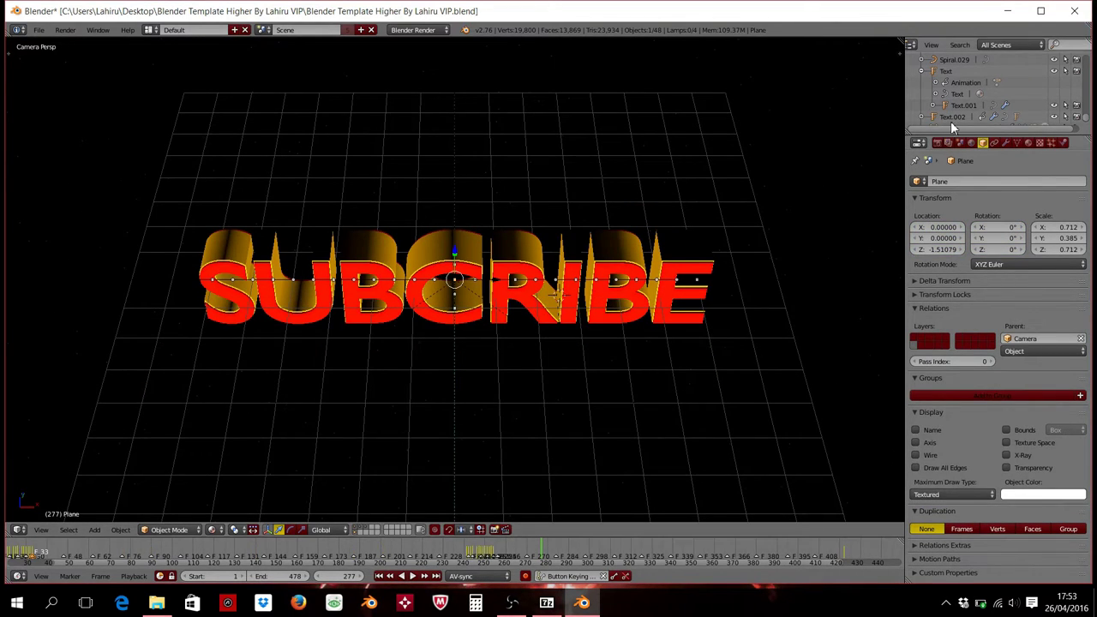
{"action": "key", "text": "KP_0"}
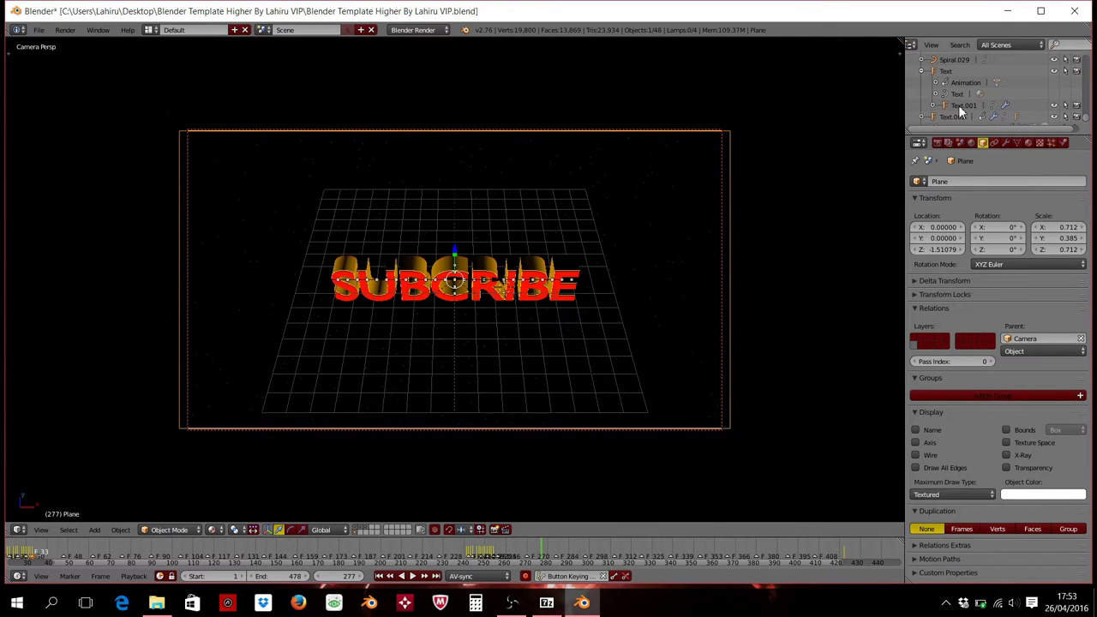
- Replace the SUBCRIBE title text in Text.002 with CUSTOM TEXT 2
{"action": "left_click", "coordinate": [954, 116]}
{"action": "scroll", "coordinate": [477, 307], "scroll_direction": "up", "scroll_amount": 2}
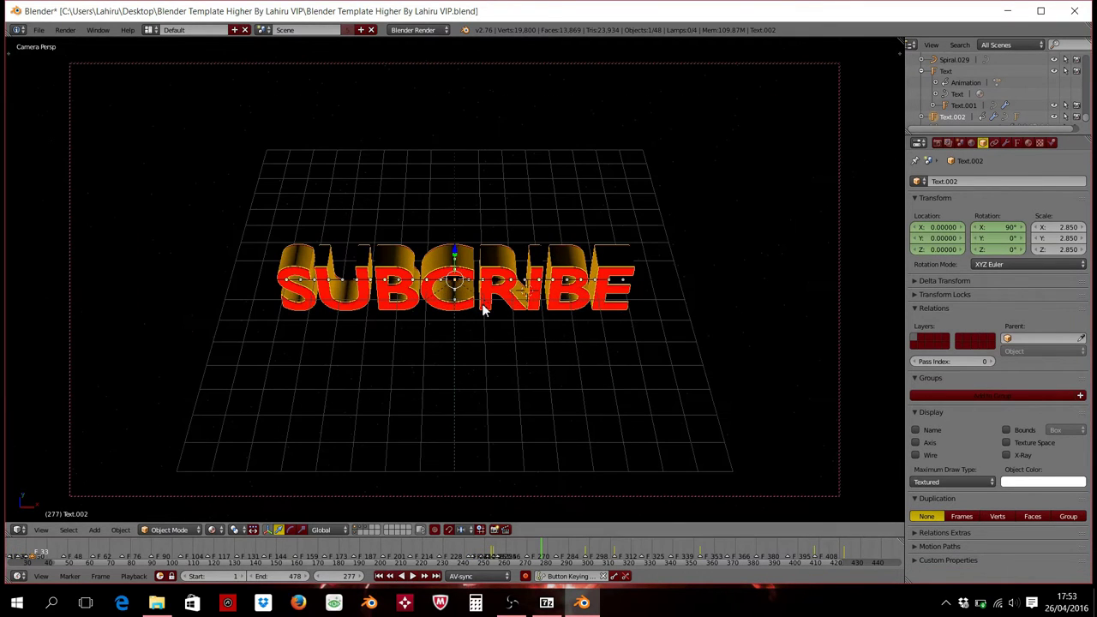
{"action": "key", "text": "Tab"}
{"action": "key", "text": "Left"}
{"action": "key", "text": "Left"}
{"action": "key", "text": "Left"}
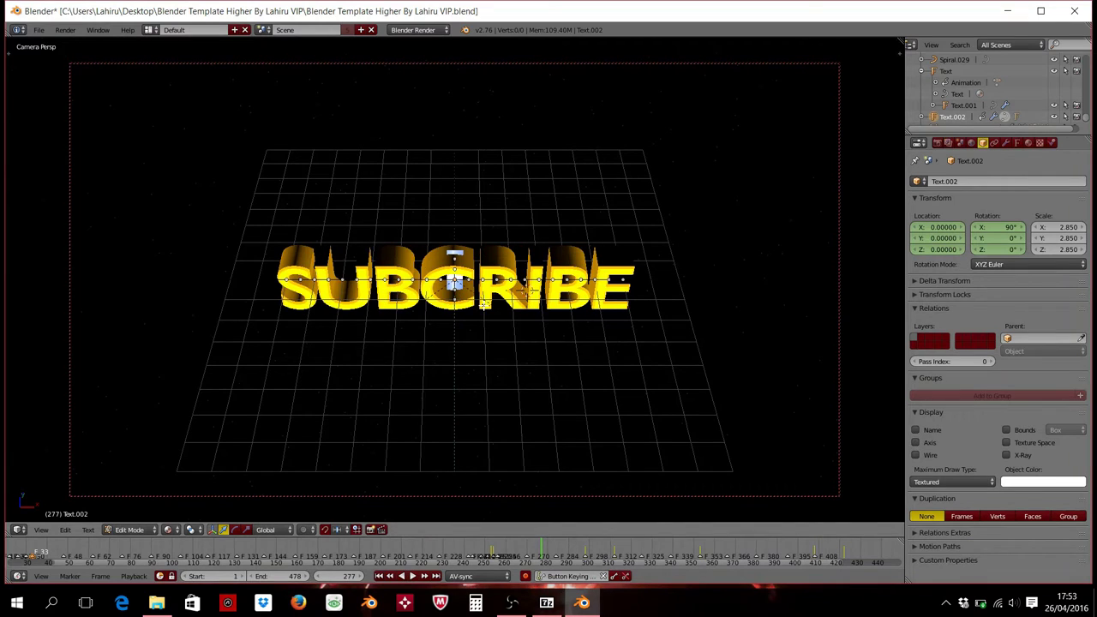
{"action": "type", "text": "CUS"}
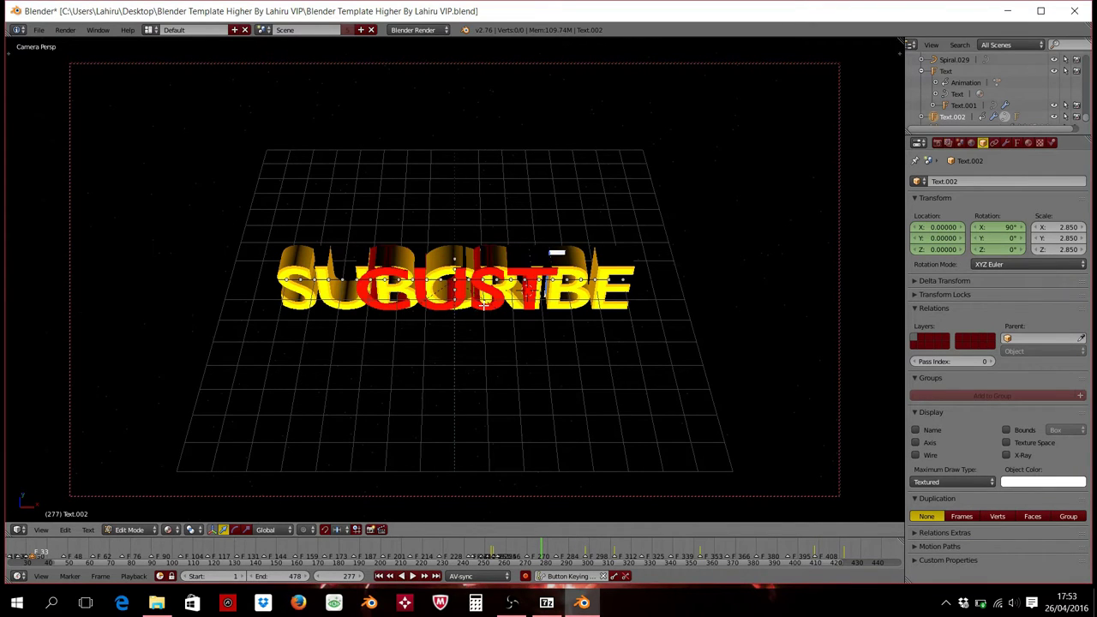
{"action": "type", "text": "TOMETEXT"}
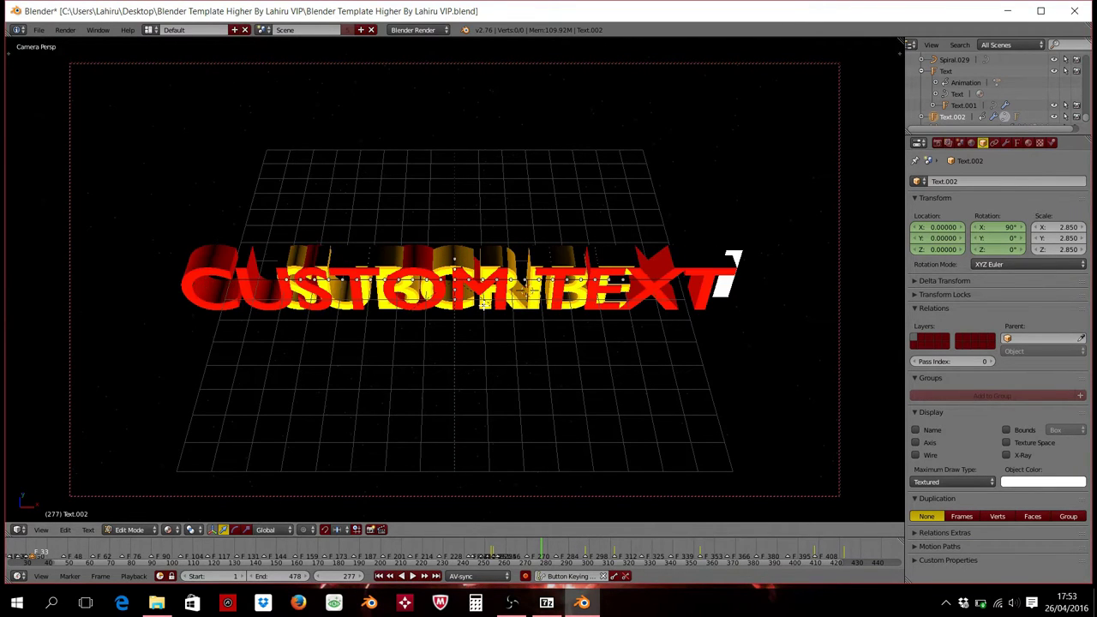
{"action": "type", "text": " 2"}
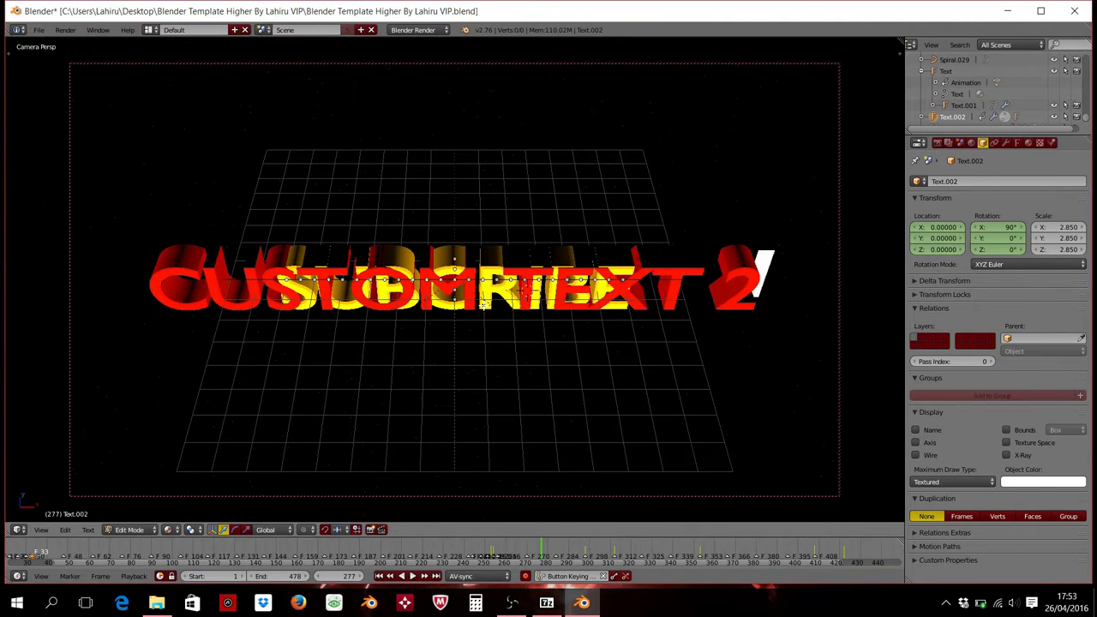
{"action": "key", "text": "Tab"}
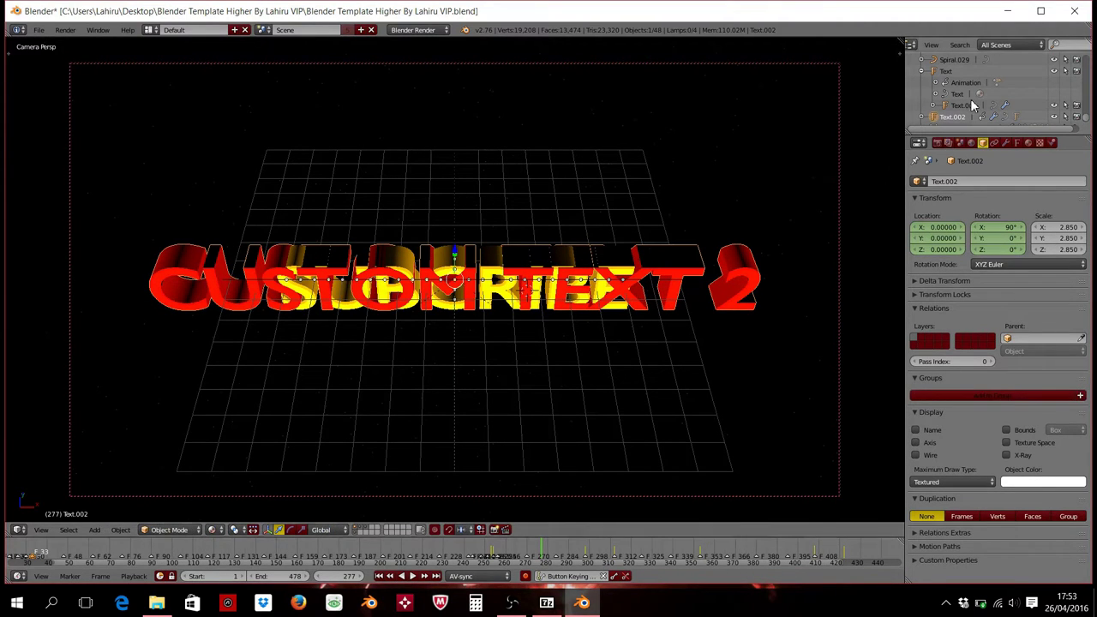
- Retype the overlapping Text.003 layer as CUSTOM TEXT 2, correcting typos along the way
{"action": "right_click", "coordinate": [517, 317]}
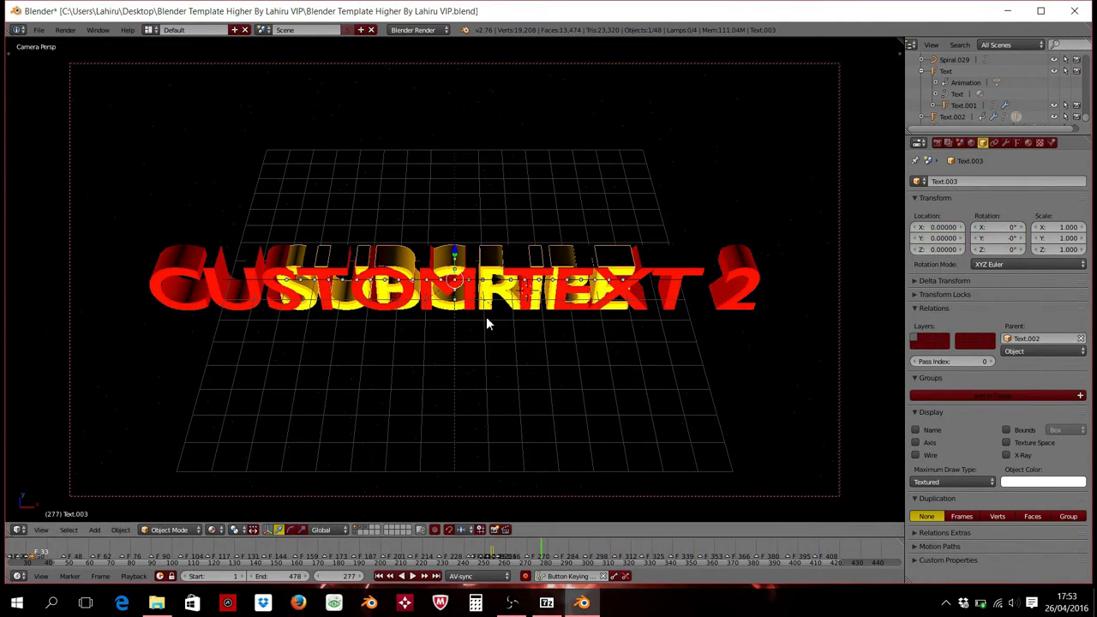
{"action": "key", "text": "Tab"}
{"action": "key", "text": "BackSpace"}
{"action": "key", "text": "BackSpace"}
{"action": "key", "text": "BackSpace"}
{"action": "key", "text": "BackSpace"}
{"action": "key", "text": "BackSpace"}
{"action": "key", "text": "BackSpace"}
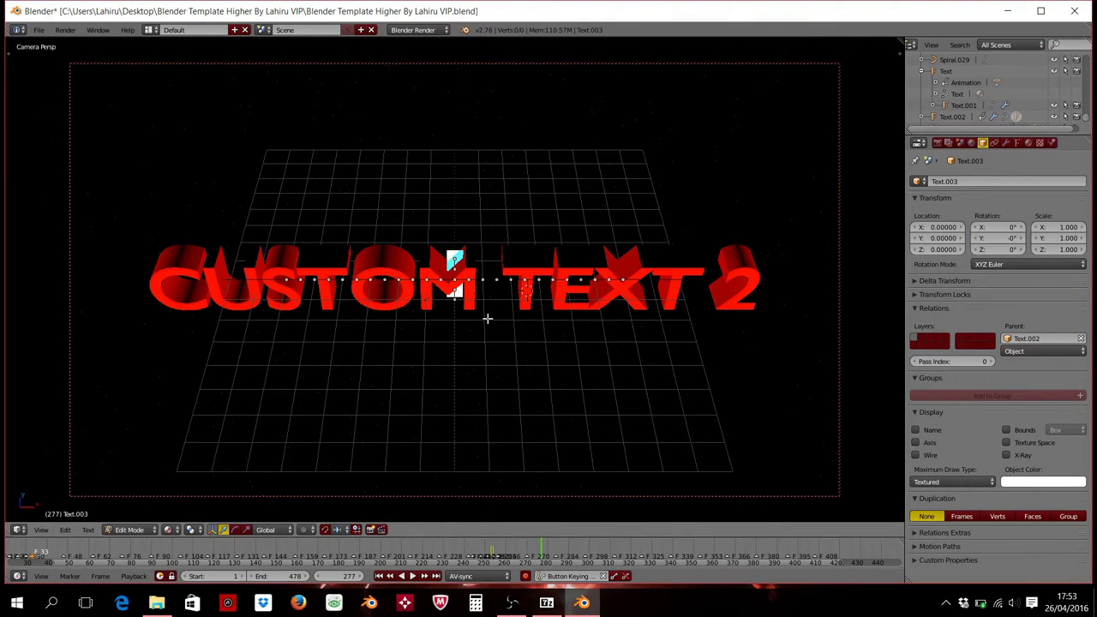
{"action": "type", "text": "CUSTOM "}
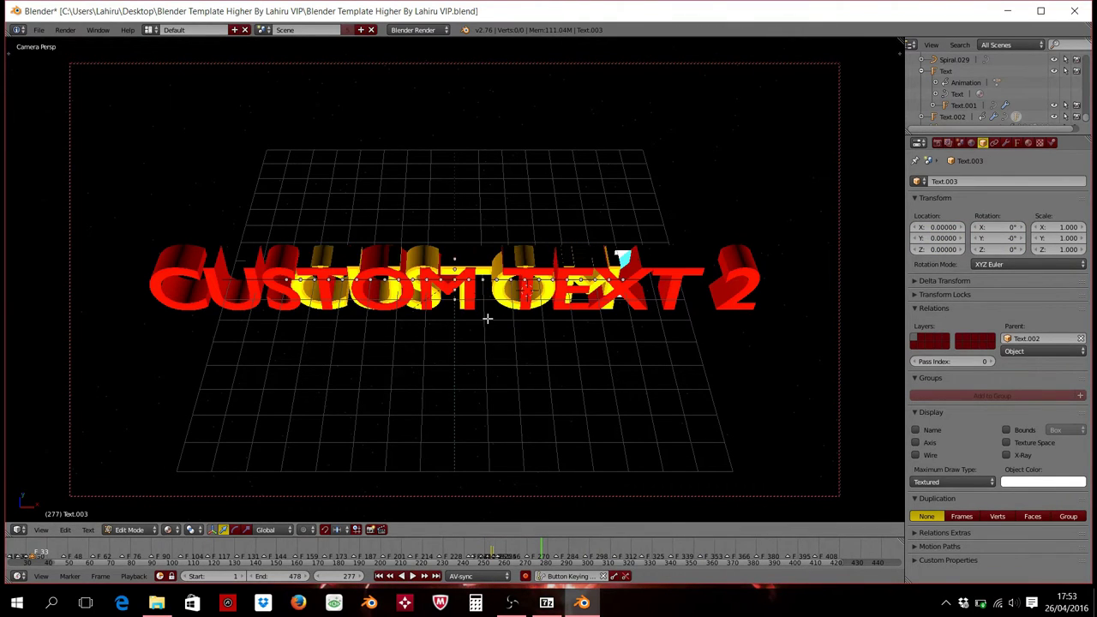
{"action": "type", "text": "TEXT"}
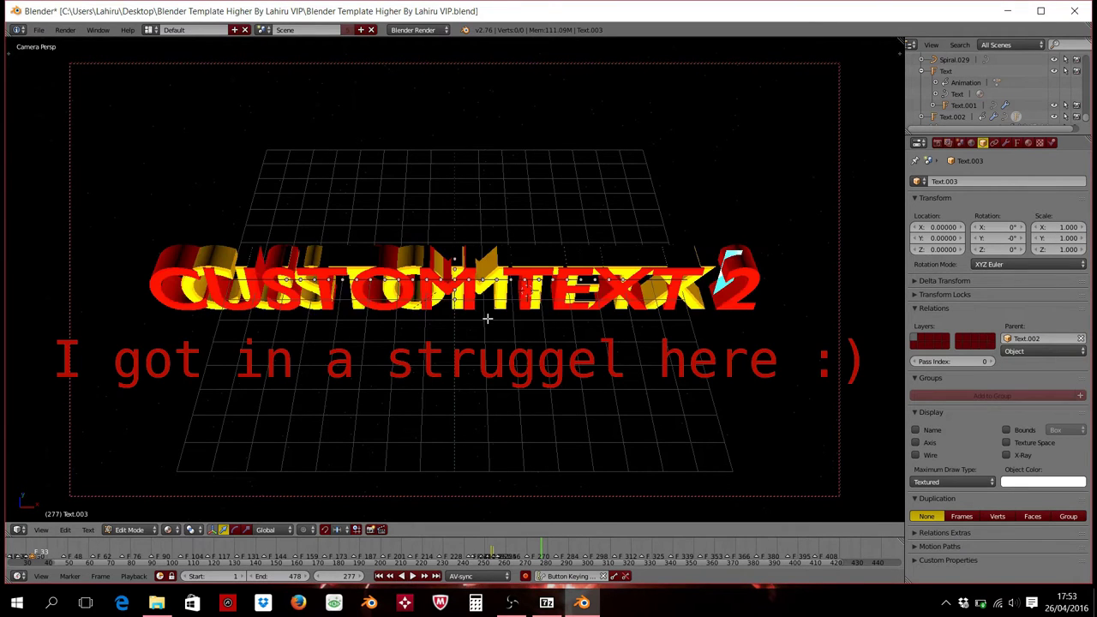
{"action": "key", "text": "BackSpace"}
{"action": "type", "text": "2"}
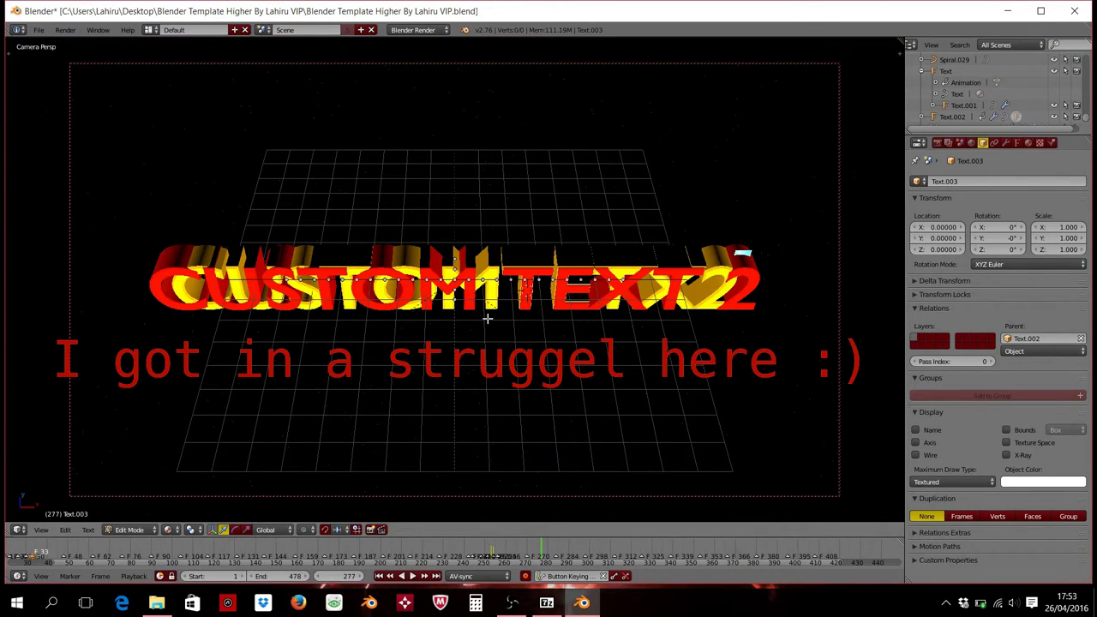
{"action": "key", "text": "BackSpace"}
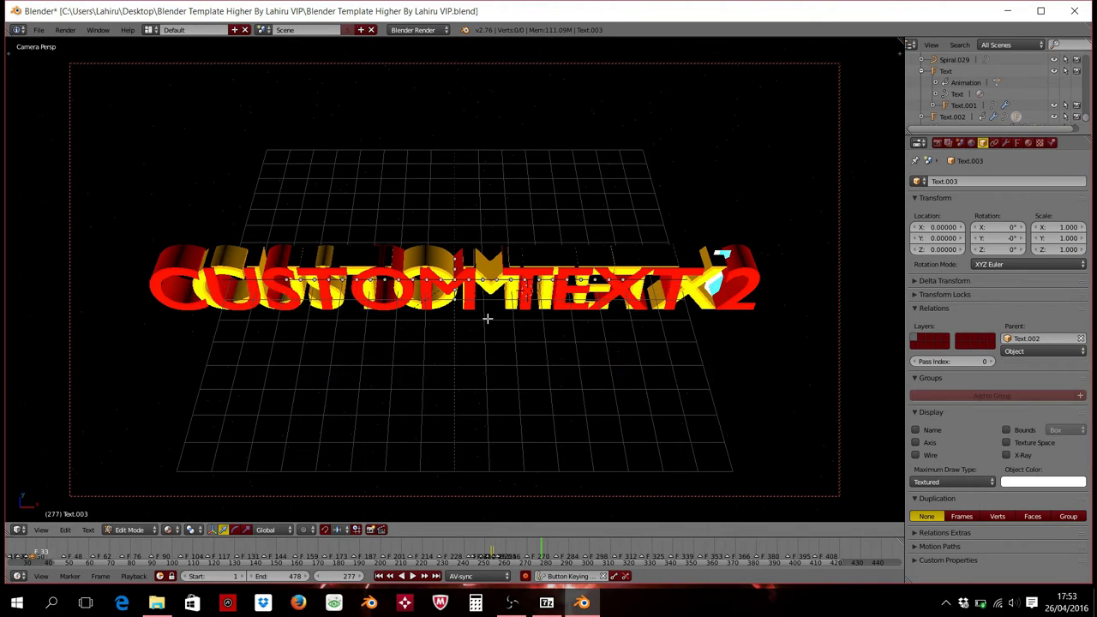
{"action": "key", "text": "Left"}
{"action": "key", "text": "Left"}
{"action": "key", "text": "Left"}
{"action": "key", "text": "Right"}
{"action": "key", "text": "Right"}
{"action": "key", "text": "Right"}
{"action": "key", "text": "Right"}
{"action": "key", "text": "Right"}
{"action": "key", "text": "Right"}
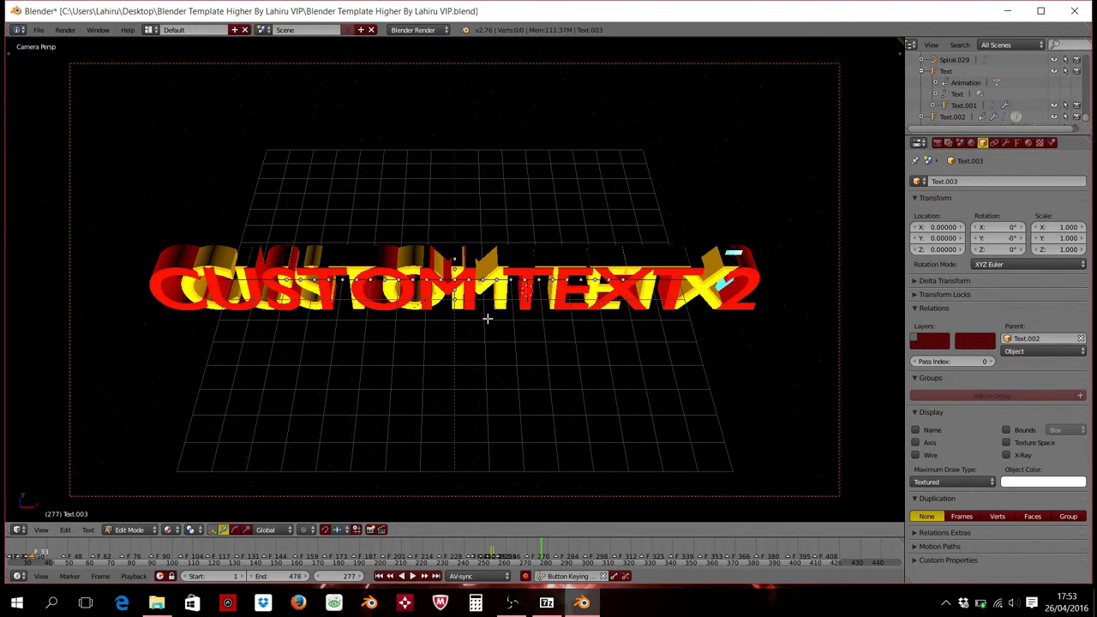
{"action": "key", "text": "BackSpace"}
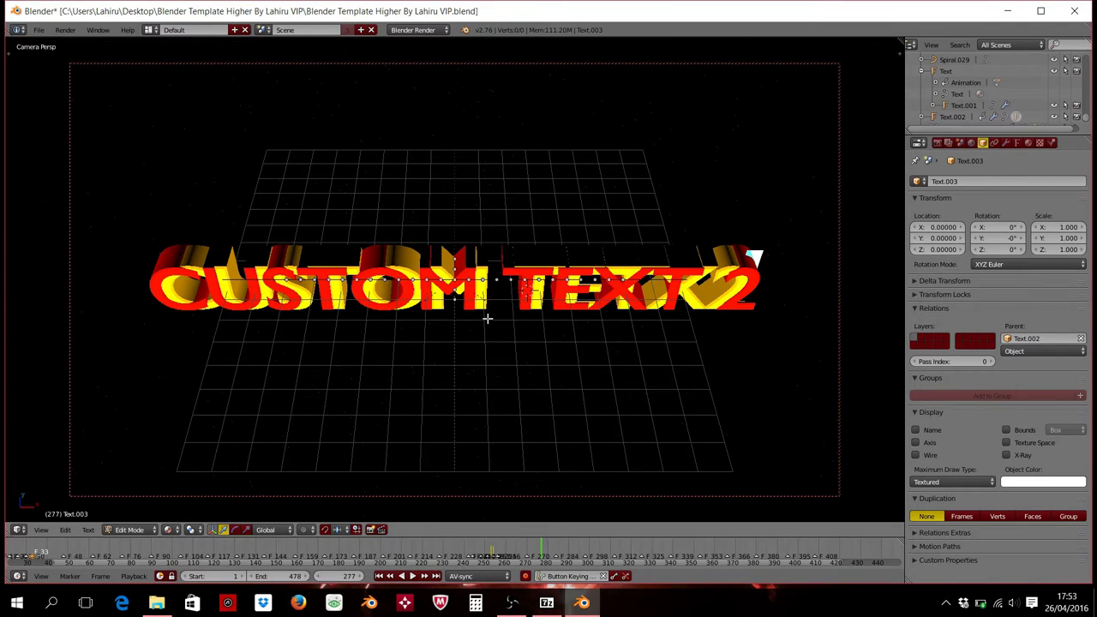
{"action": "key", "text": "Left"}
- Leave text editing and play the animation to preview the new title
{"action": "key", "text": "Tab"}
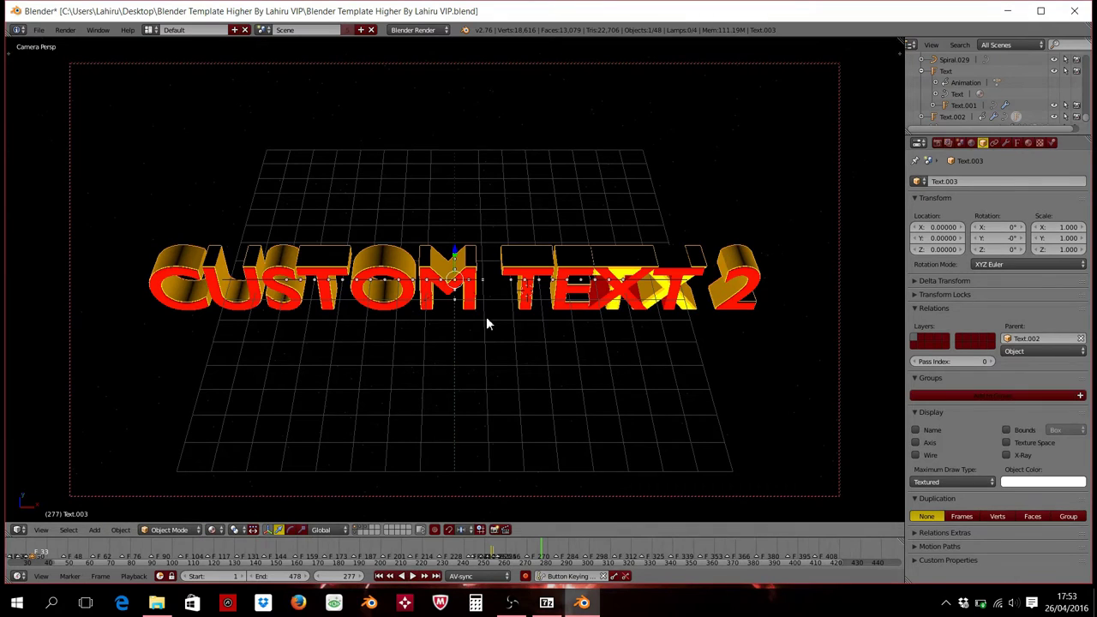
{"action": "scroll", "coordinate": [894, 135], "scroll_direction": "down", "scroll_amount": 2}
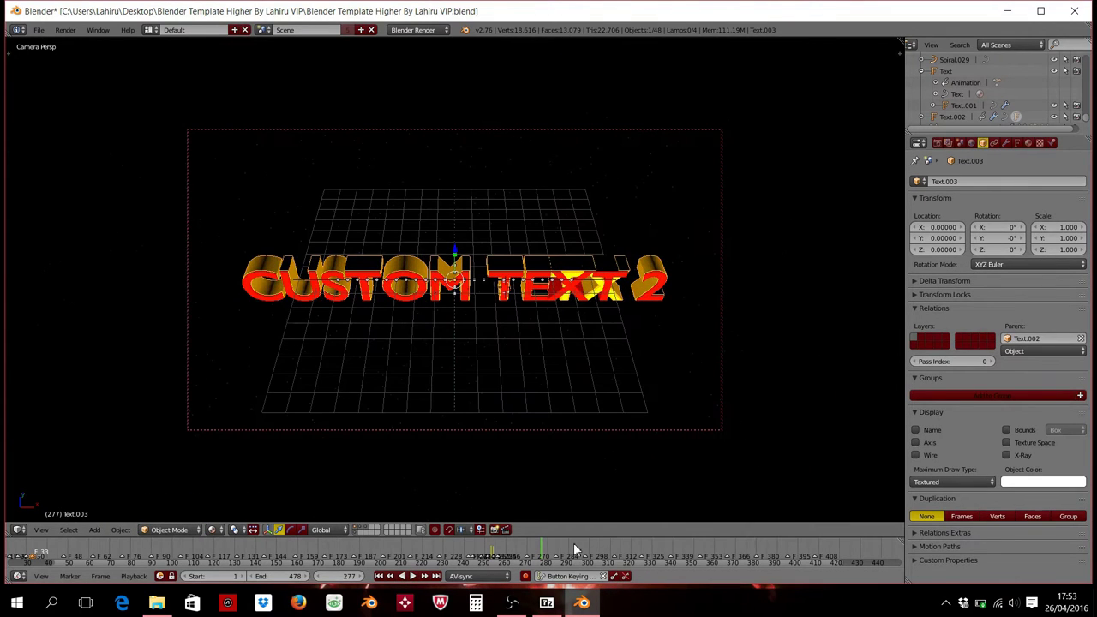
{"action": "key", "text": "alt+a"}
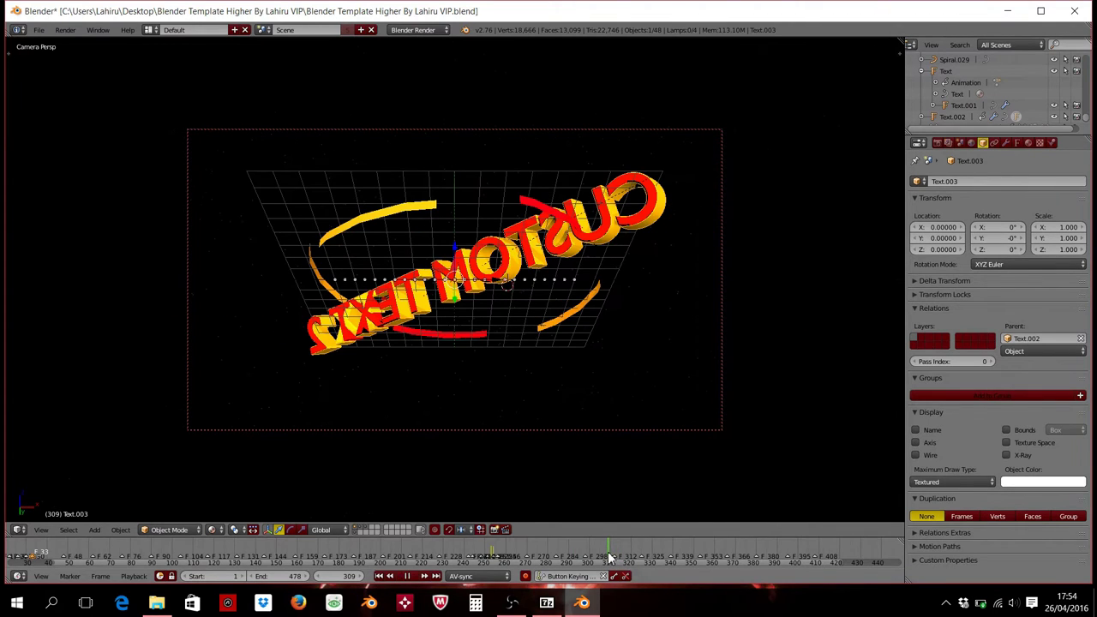
{"action": "key", "text": "alt+a"}
- Scale Text.002 down from 2.850 to 1.657, then scrub to frame 421
{"action": "scroll", "coordinate": [620, 303], "scroll_direction": "up", "scroll_amount": 2}
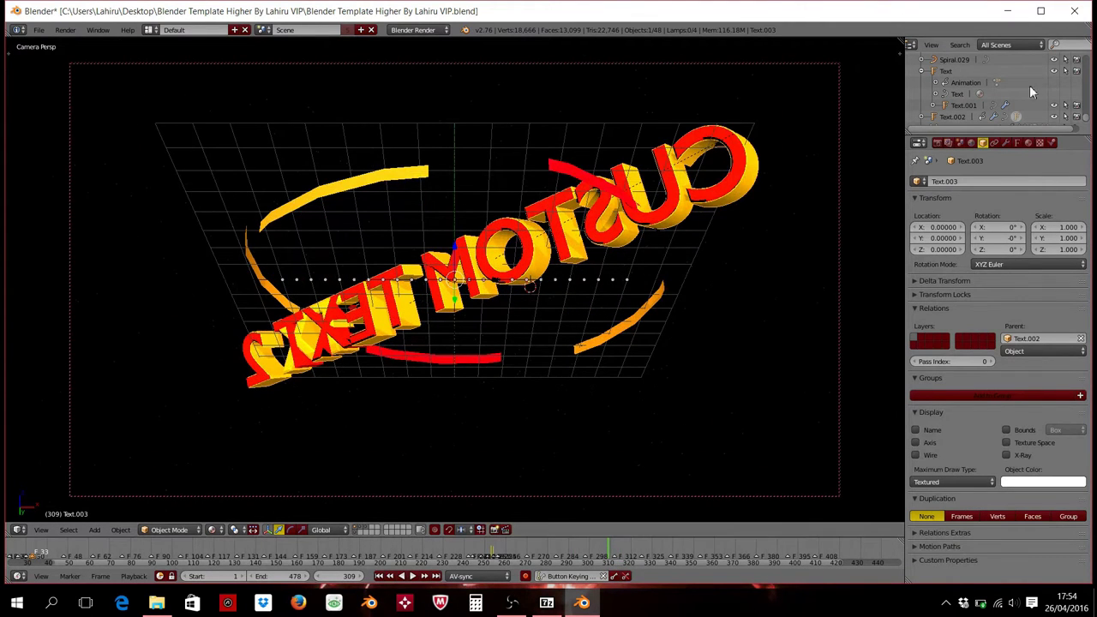
{"action": "left_click", "coordinate": [961, 116]}
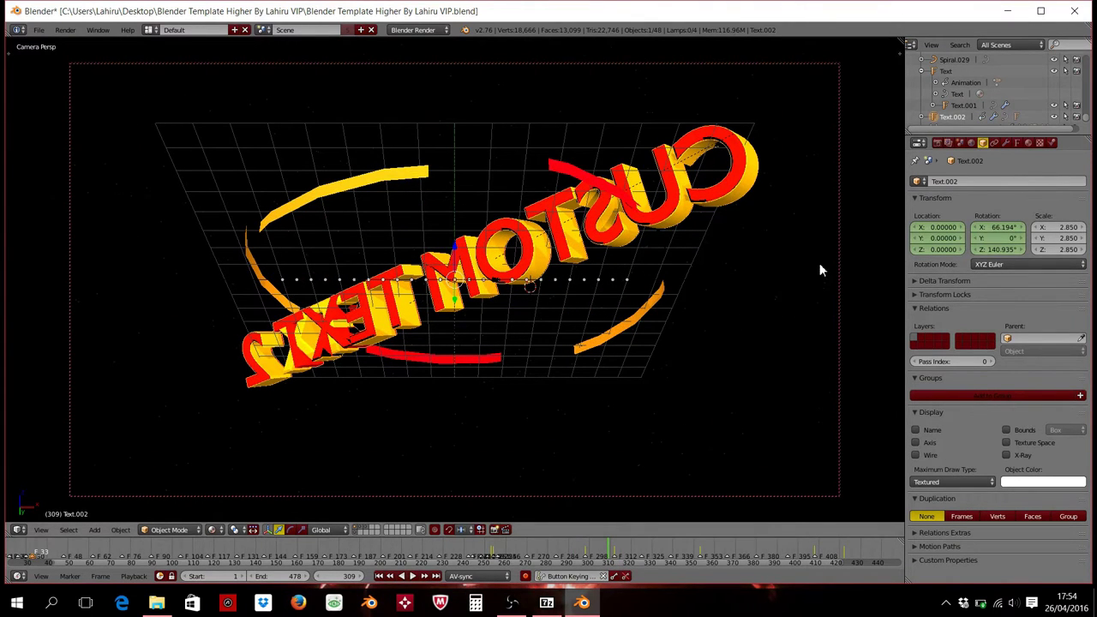
{"action": "key", "text": "s"}
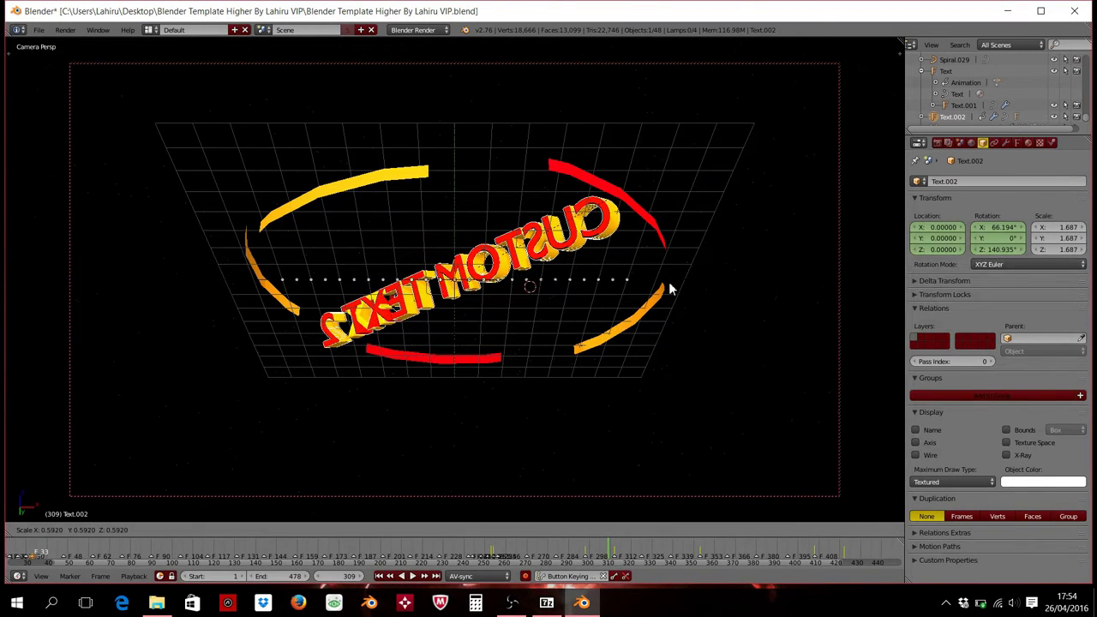
{"action": "left_click", "coordinate": [668, 293]}
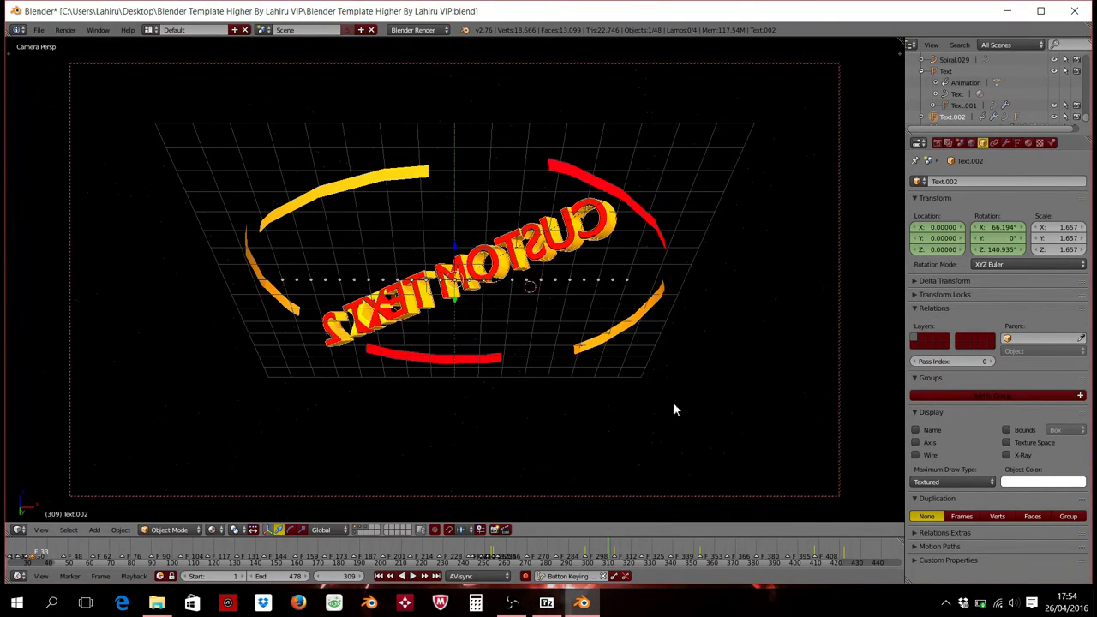
{"action": "left_click_drag", "start_coordinate": [610, 552], "coordinate": [829, 561]}
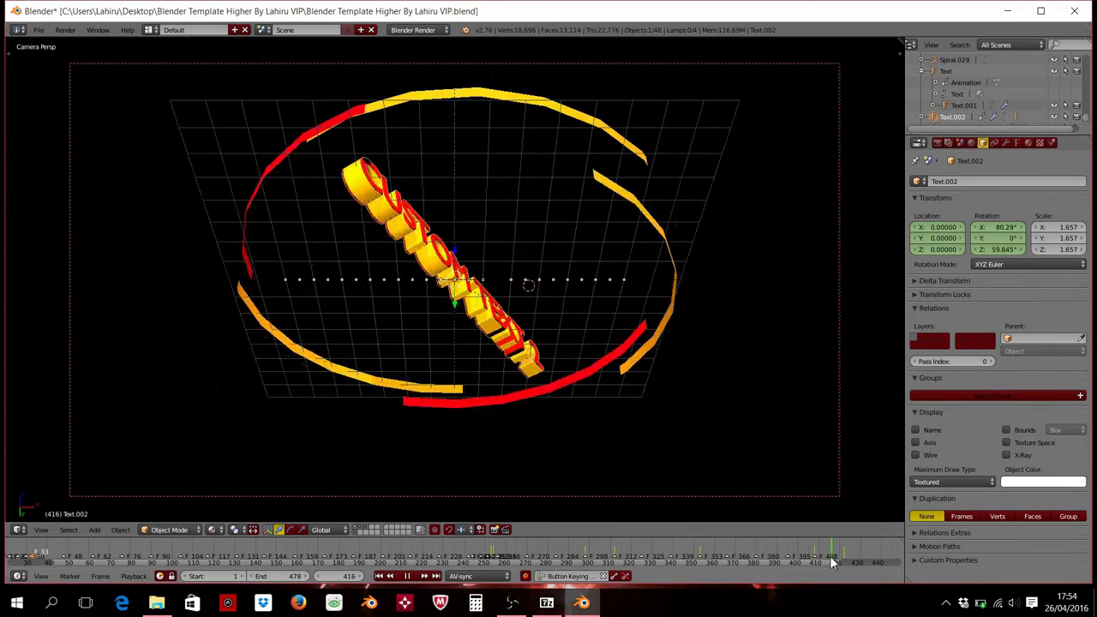
{"action": "mouse_move", "coordinate": [829, 554]}
{"action": "left_mouse_down"}
{"action": "mouse_move", "coordinate": [842, 563]}
{"action": "mouse_move", "coordinate": [843, 545]}
{"action": "left_mouse_up"}
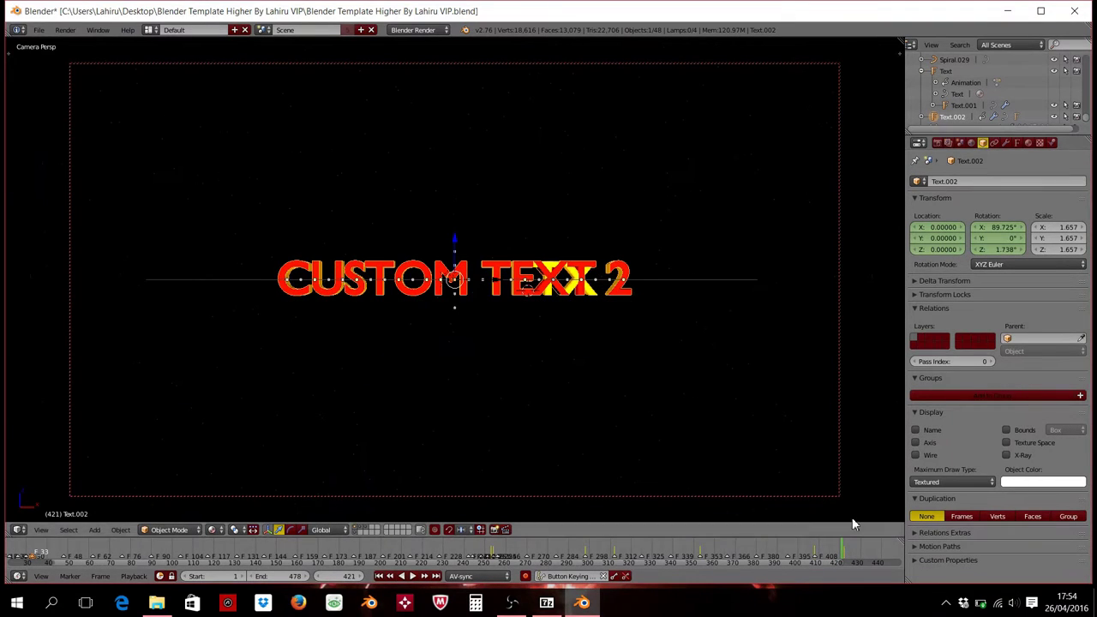
- Fix the yellow Text.003 overlay by retyping 'XT' so it reads CUSTOM TEXT 2
{"action": "left_click", "coordinate": [1015, 118]}
{"action": "key", "text": "Tab"}
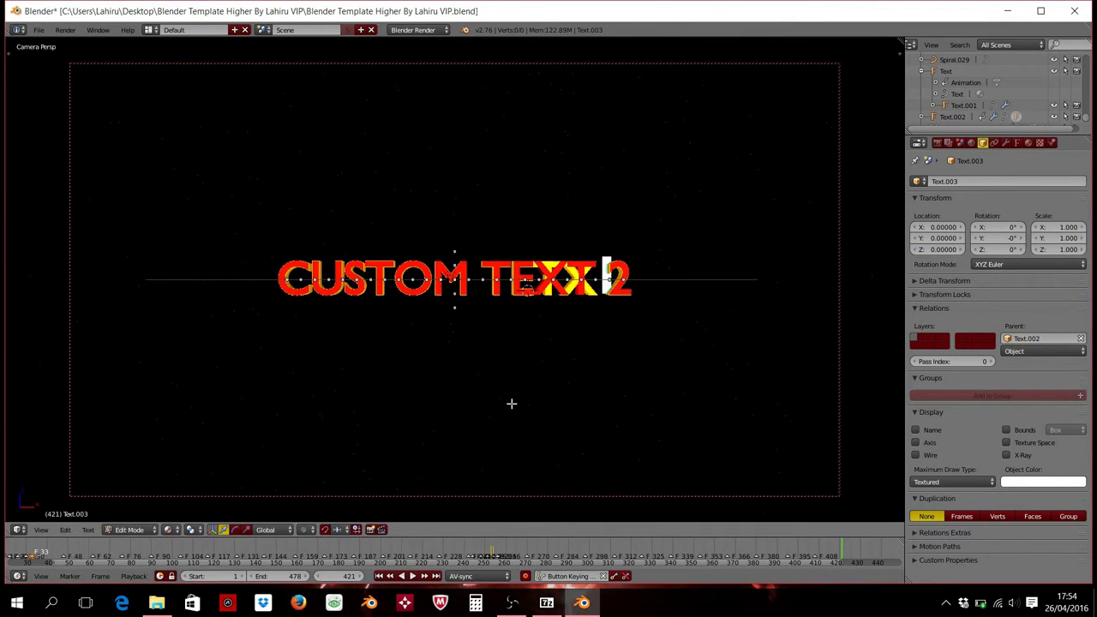
{"action": "key", "text": "BackSpace"}
{"action": "key", "text": "BackSpace"}
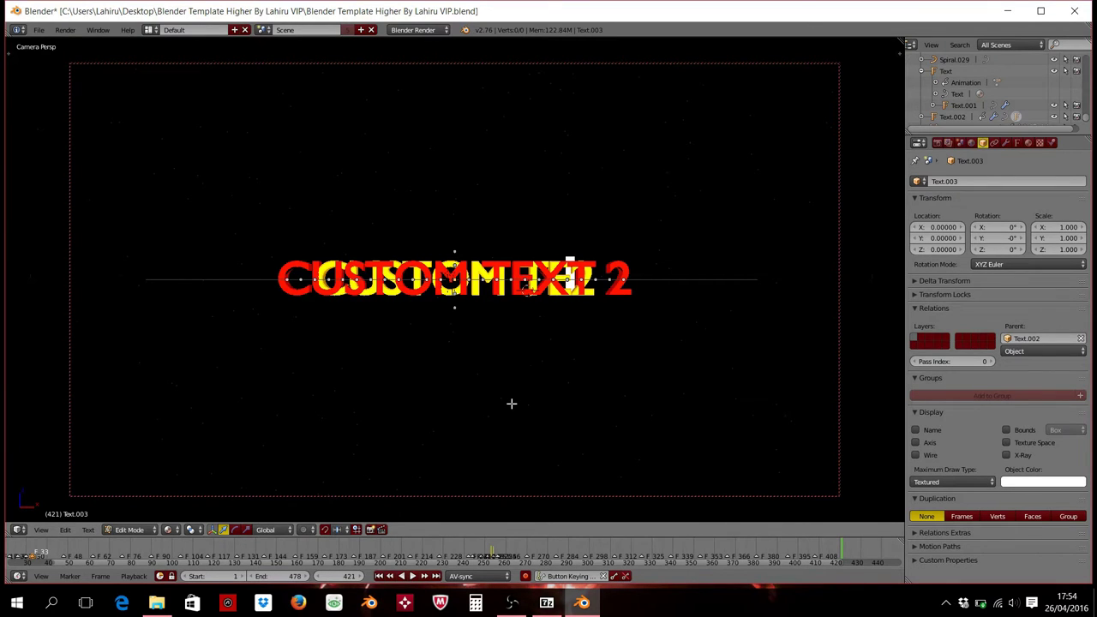
{"action": "type", "text": "XT"}
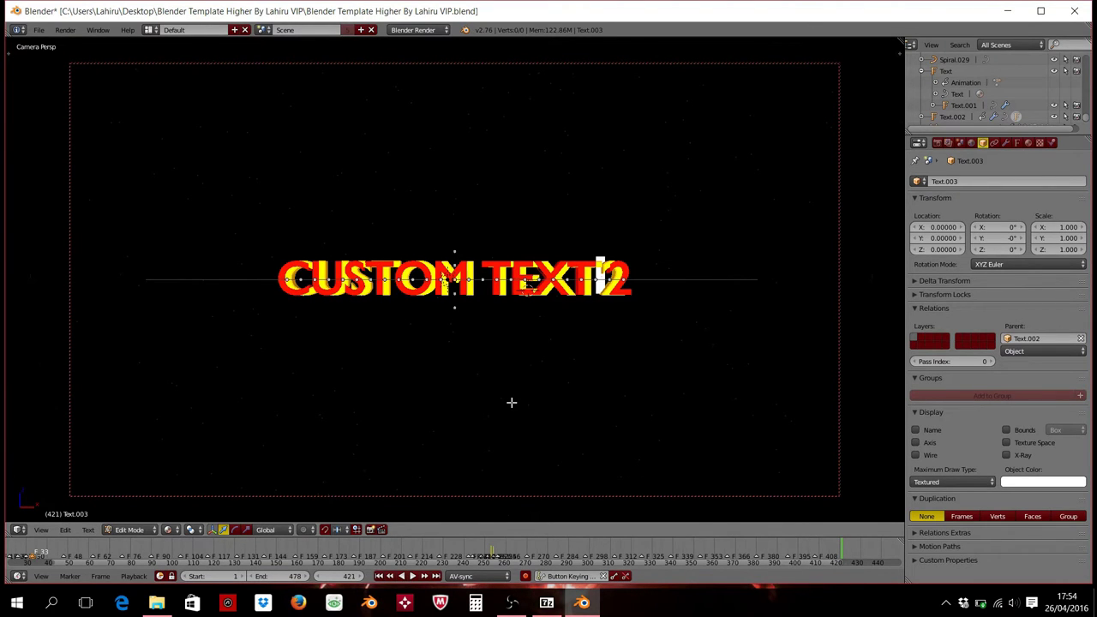
{"action": "key", "text": "Tab"}
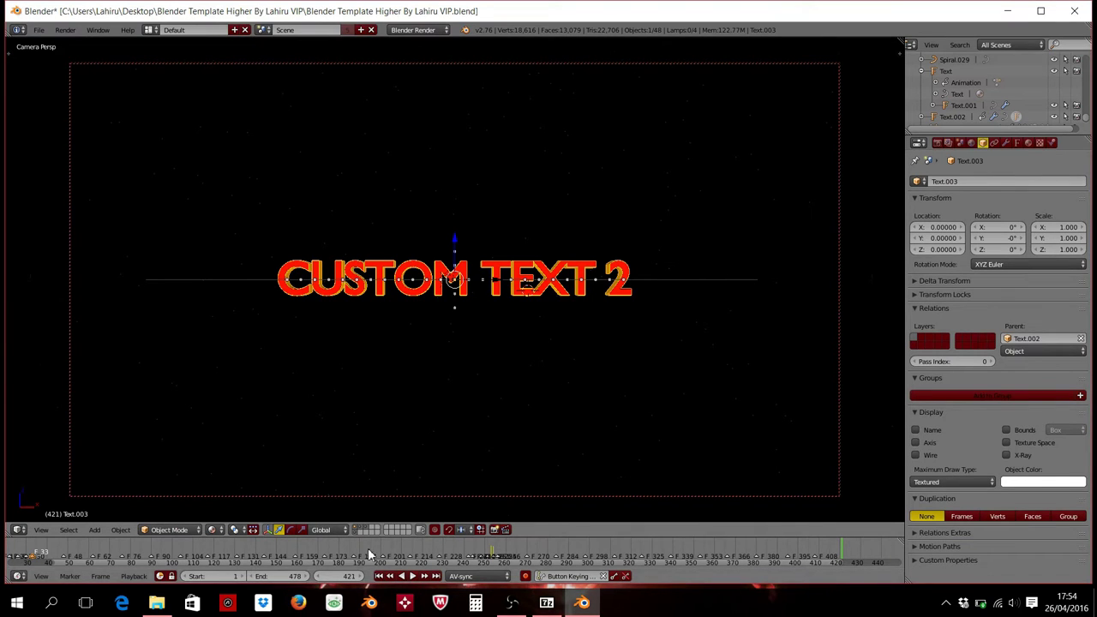
{"action": "scroll", "coordinate": [368, 555], "scroll_direction": "down", "scroll_amount": 3}
- Select the YOUR TEXT object, scrub back to frame 62, and render that frame
{"action": "scroll", "coordinate": [510, 540], "scroll_direction": "down", "scroll_amount": 2}
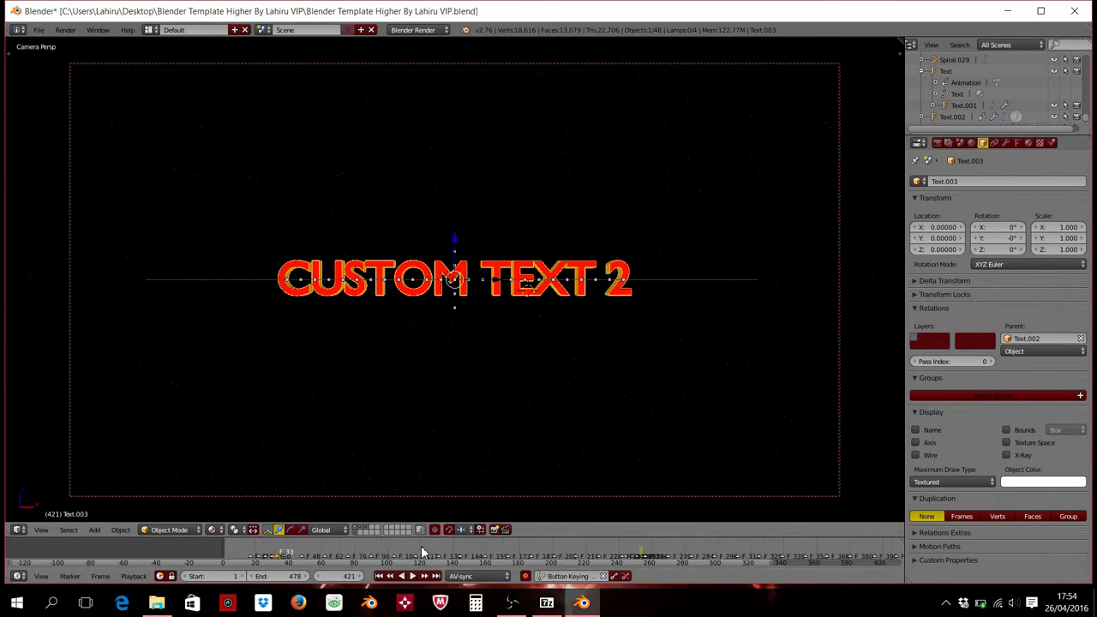
{"action": "scroll", "coordinate": [420, 545], "scroll_direction": "up", "scroll_amount": 3}
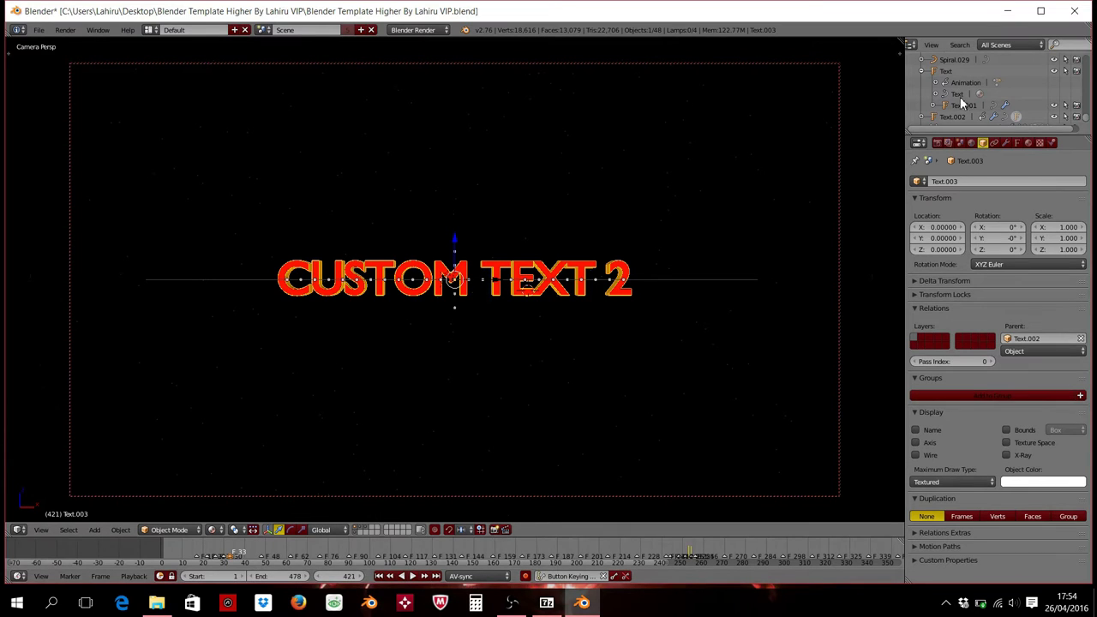
{"action": "left_click", "coordinate": [949, 74]}
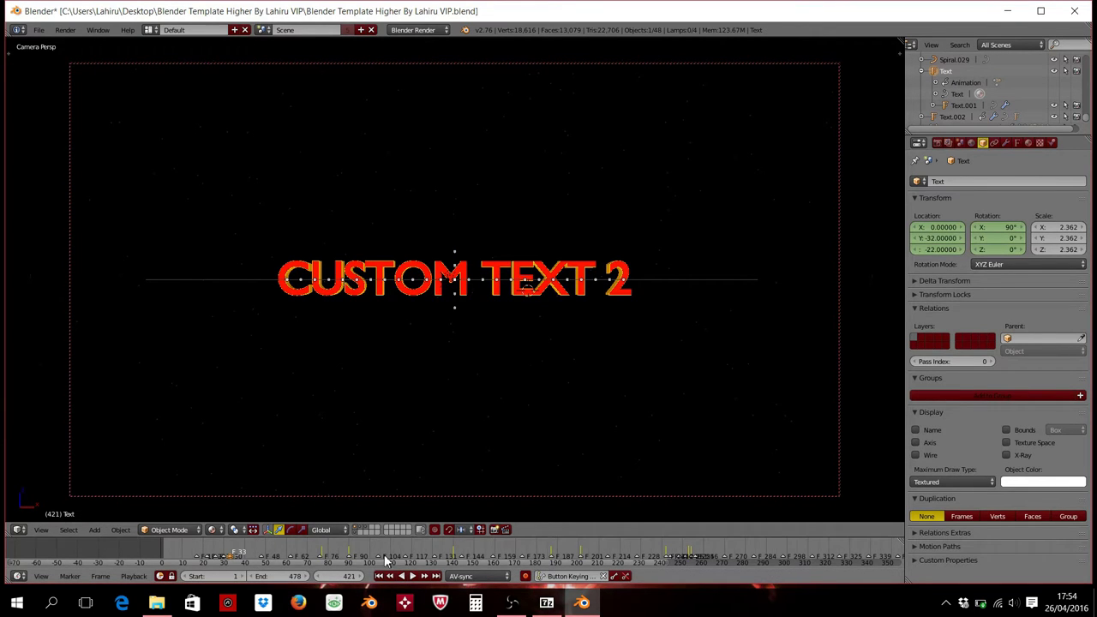
{"action": "left_click", "coordinate": [325, 553]}
{"action": "mouse_move", "coordinate": [334, 555]}
{"action": "left_mouse_down"}
{"action": "mouse_move", "coordinate": [280, 557]}
{"action": "mouse_move", "coordinate": [300, 557]}
{"action": "left_mouse_up"}
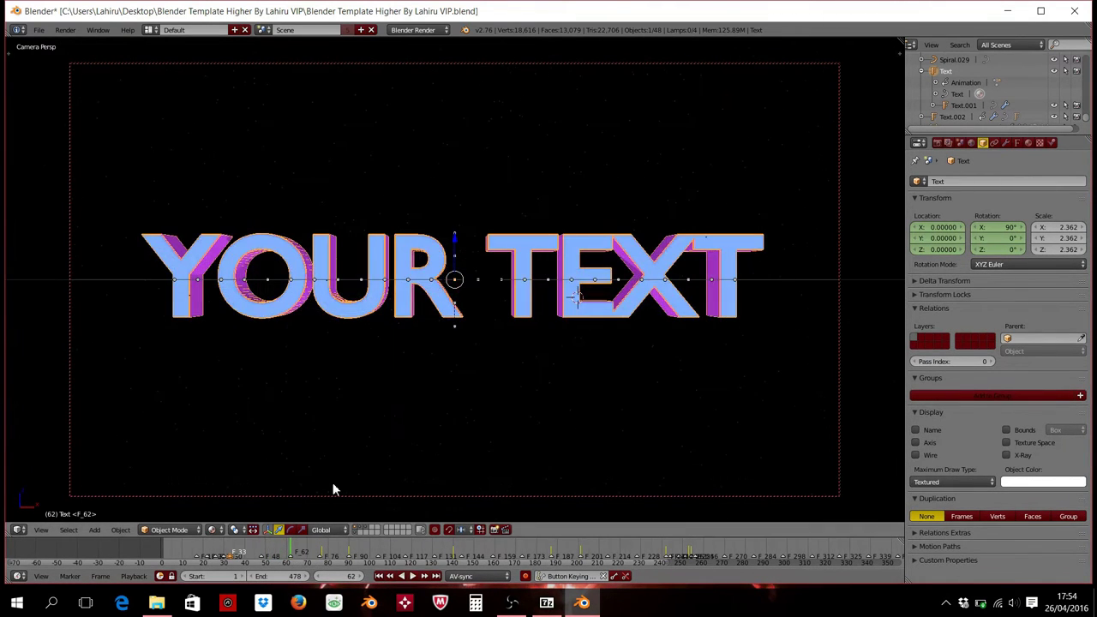
{"action": "key", "text": "F12"}
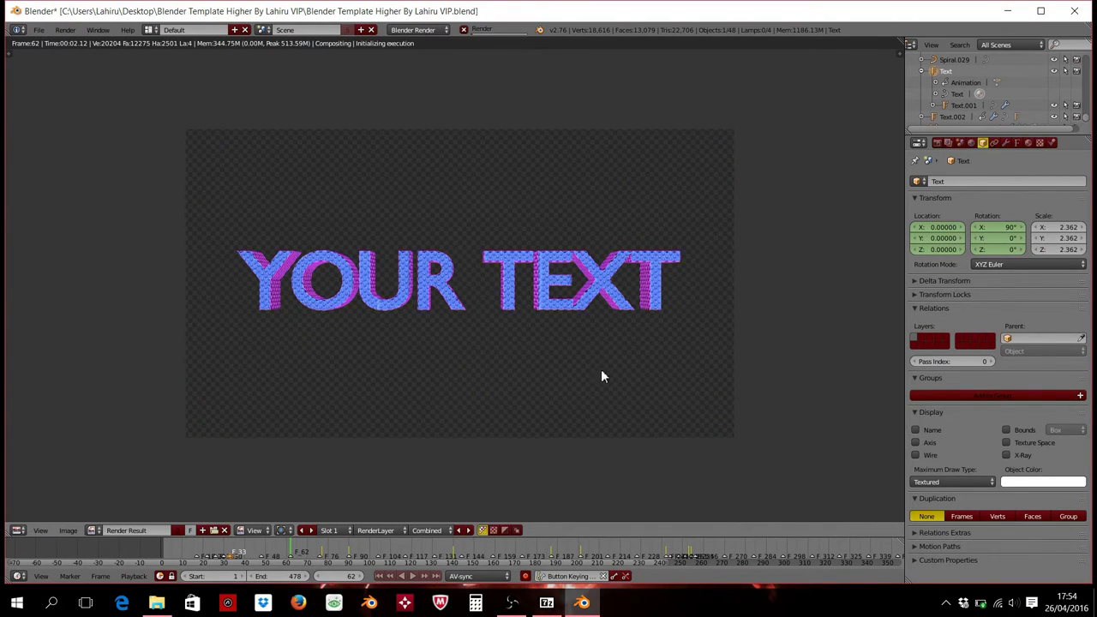
- Review the Render properties, including the //higher intro finish output path and encoding
{"action": "scroll", "coordinate": [594, 378], "scroll_direction": "up", "scroll_amount": 2}
{"action": "scroll", "coordinate": [593, 379], "scroll_direction": "down", "scroll_amount": 3}
{"action": "scroll", "coordinate": [589, 381], "scroll_direction": "up", "scroll_amount": 1}
{"action": "left_click", "coordinate": [943, 143]}
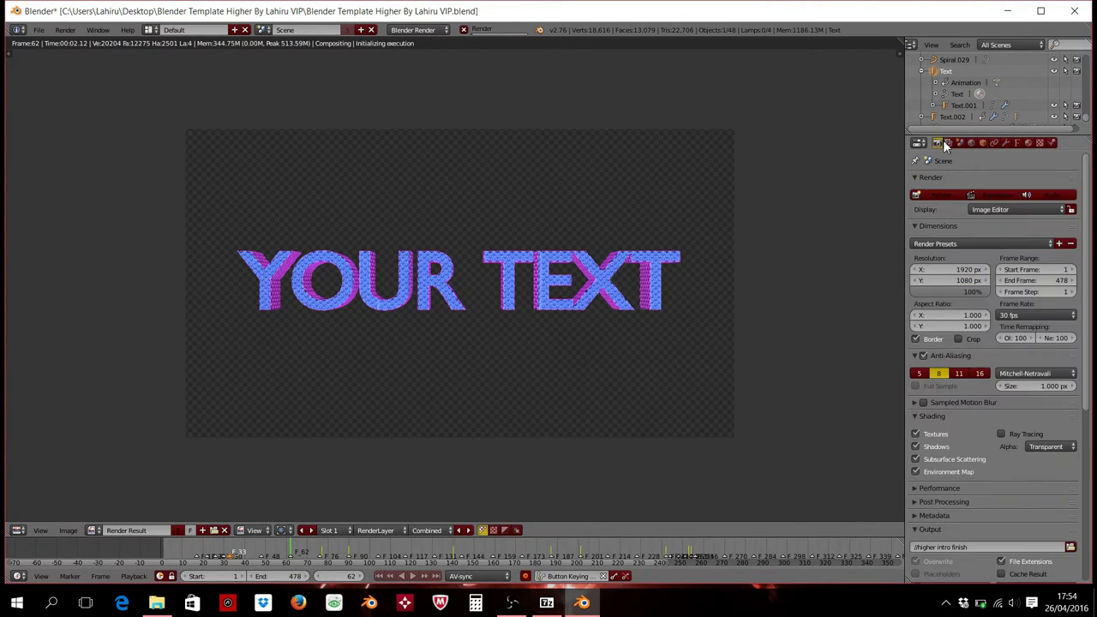
{"action": "scroll", "coordinate": [961, 329], "scroll_direction": "down", "scroll_amount": 5}
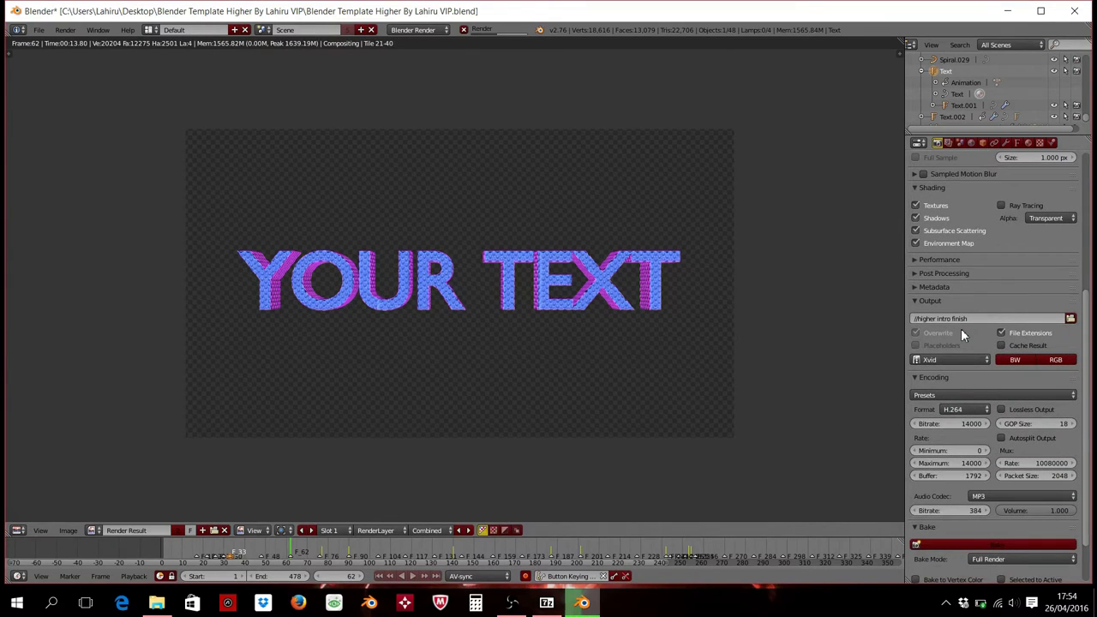
{"action": "scroll", "coordinate": [961, 328], "scroll_direction": "up", "scroll_amount": 2}
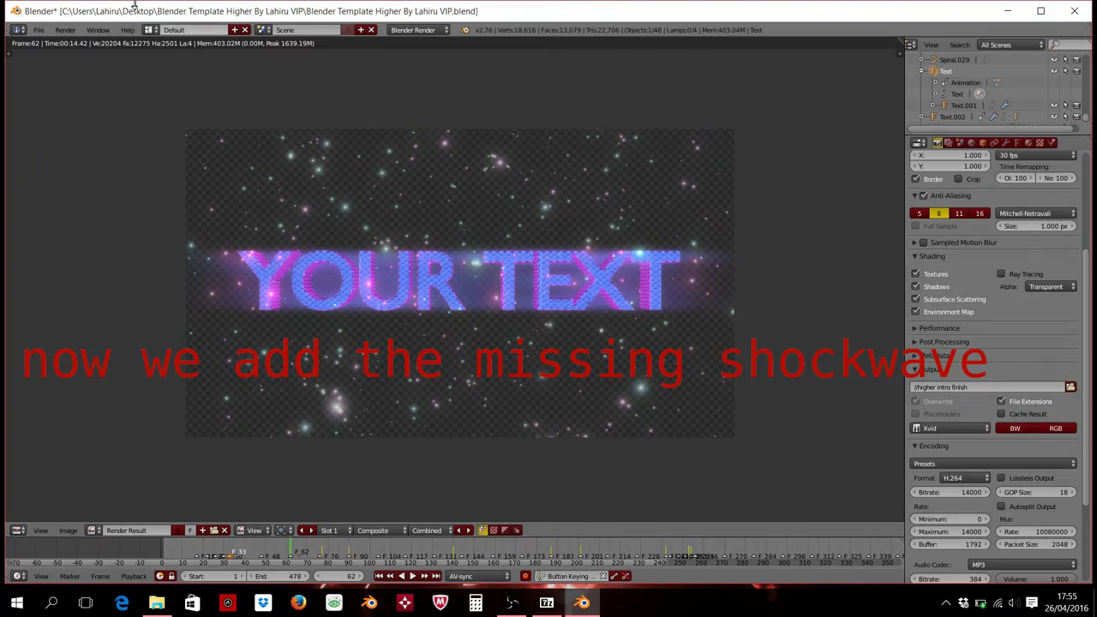
- Switch to the Compositing workspace and browse for a clip for the Movie node
{"action": "left_click", "coordinate": [153, 31]}
{"action": "left_click", "coordinate": [174, 72]}
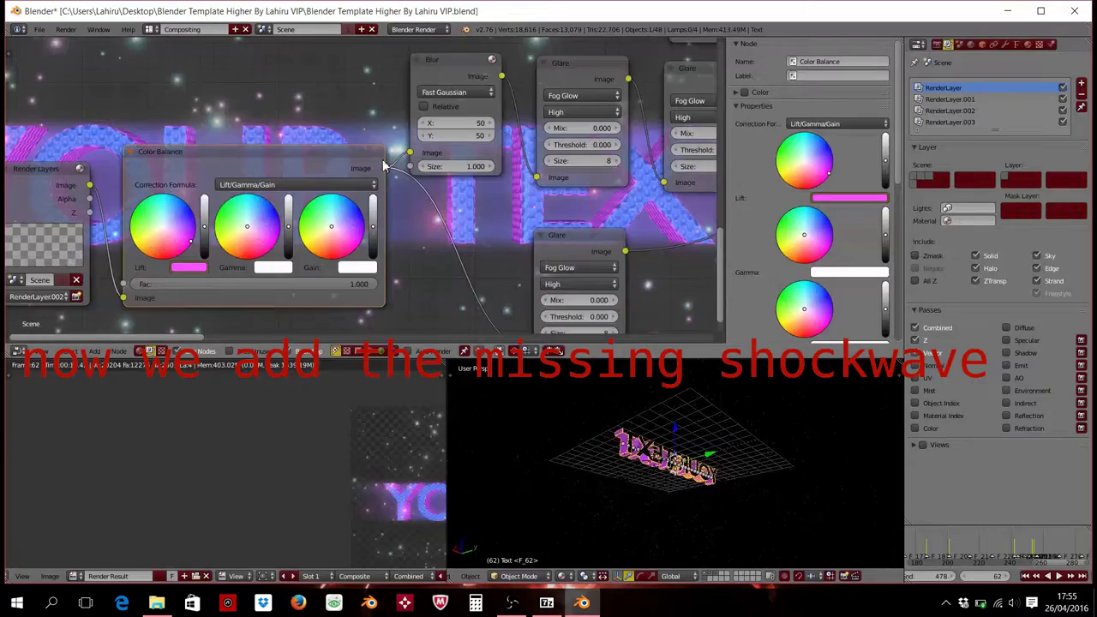
{"action": "scroll", "coordinate": [435, 153], "scroll_direction": "down", "scroll_amount": 5}
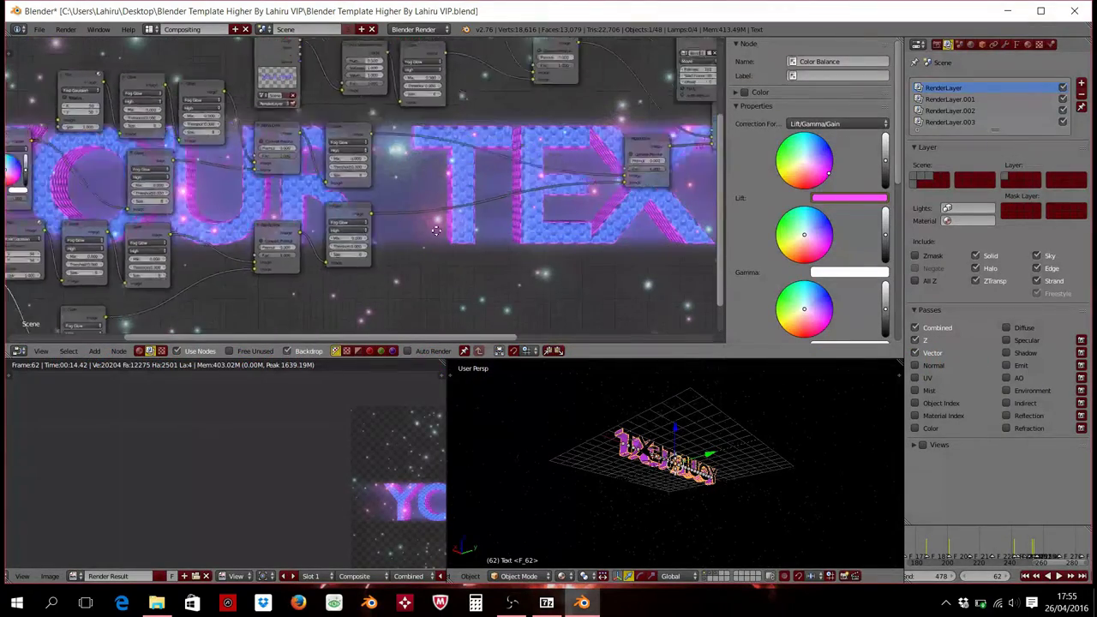
{"action": "scroll", "coordinate": [411, 188], "scroll_direction": "up", "scroll_amount": 2}
{"action": "scroll", "coordinate": [420, 195], "scroll_direction": "up", "scroll_amount": 2}
{"action": "scroll", "coordinate": [422, 199], "scroll_direction": "up", "scroll_amount": 2}
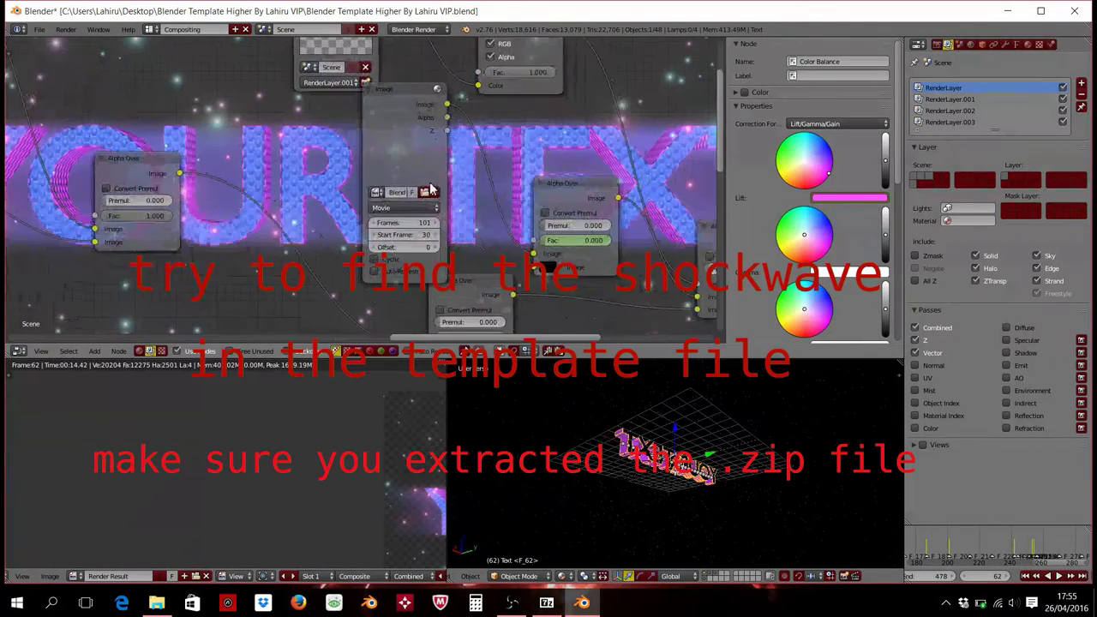
{"action": "left_click", "coordinate": [424, 193]}
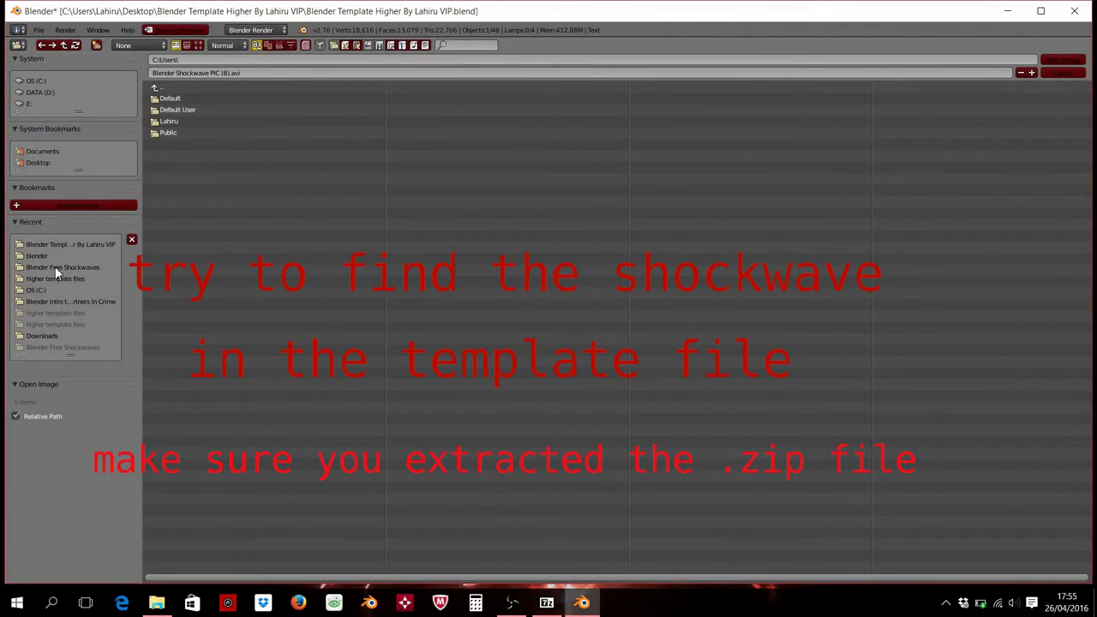
- Load Blender Shockwave PIC (8).avi from the Desktop template folder into the Movie node
{"action": "left_click", "coordinate": [42, 162]}
{"action": "left_click", "coordinate": [217, 99]}
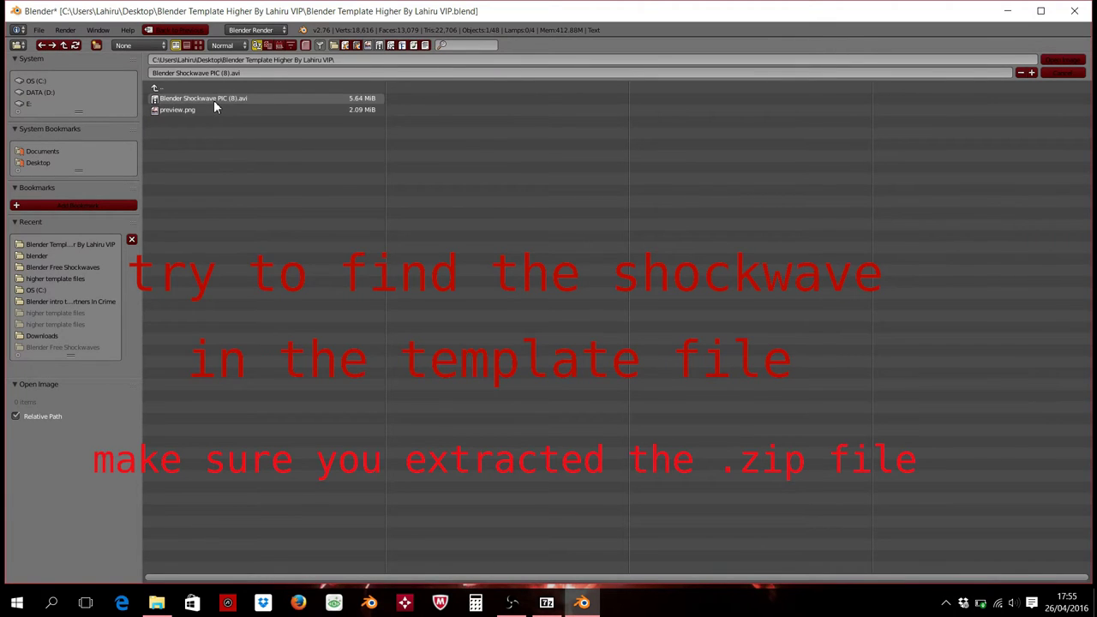
{"action": "left_click", "coordinate": [198, 98]}
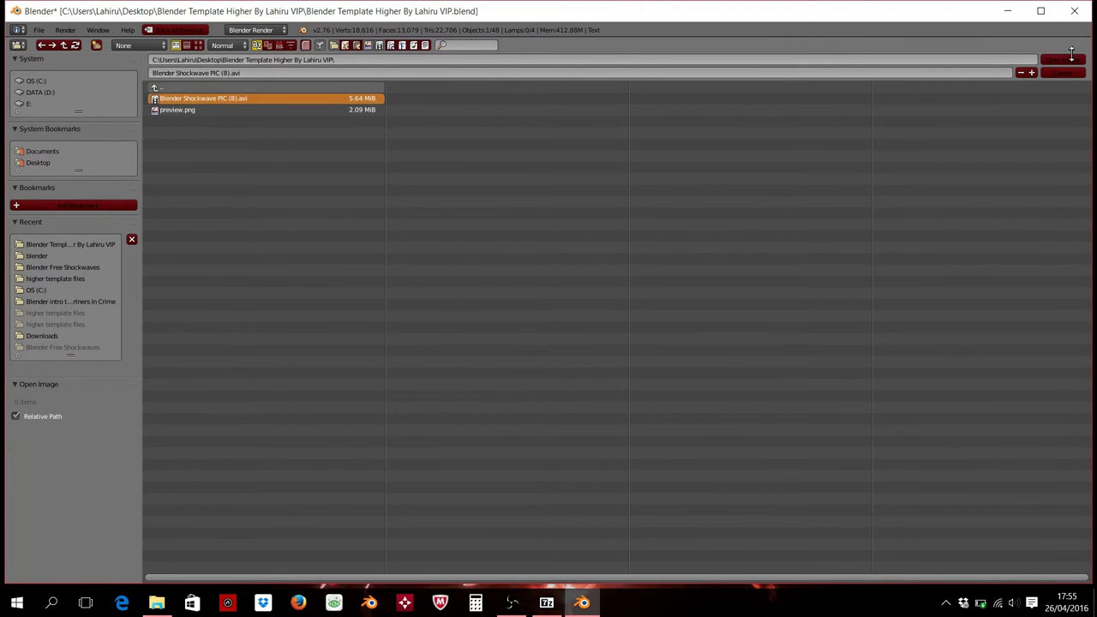
{"action": "key", "text": "Return"}
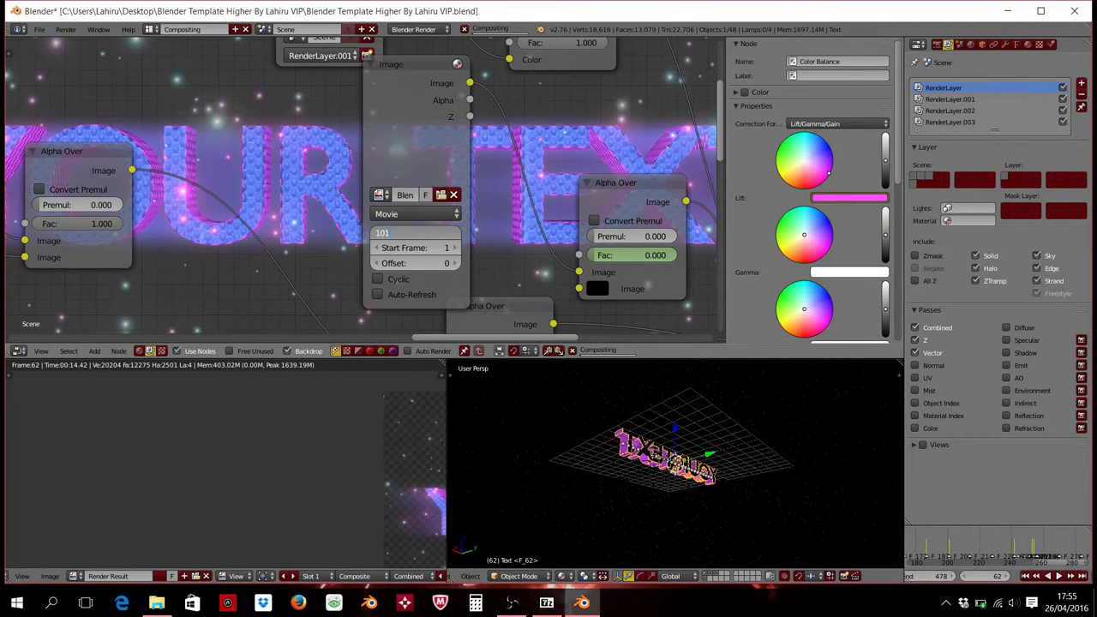
- Set the Movie clip's start frame to 30 and recentre the compositor preview
{"action": "left_click", "coordinate": [410, 249]}
{"action": "type", "text": "30"}
{"action": "key", "text": "Return"}
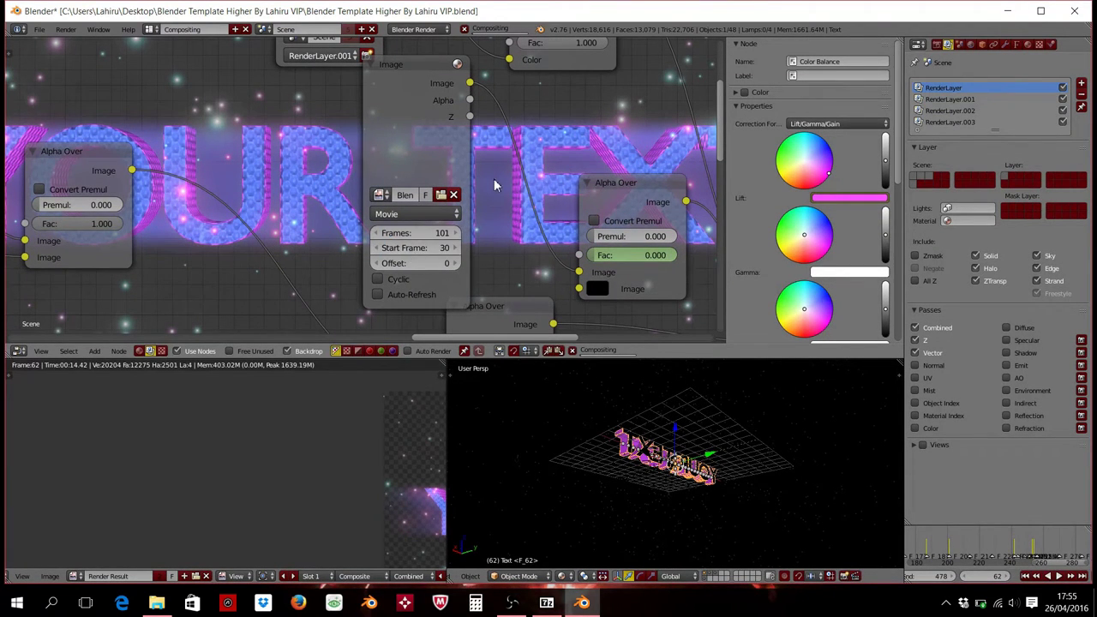
{"action": "scroll", "coordinate": [495, 185], "scroll_direction": "down", "scroll_amount": 2}
{"action": "middle_click_drag", "start_coordinate": [348, 497], "coordinate": [228, 454]}
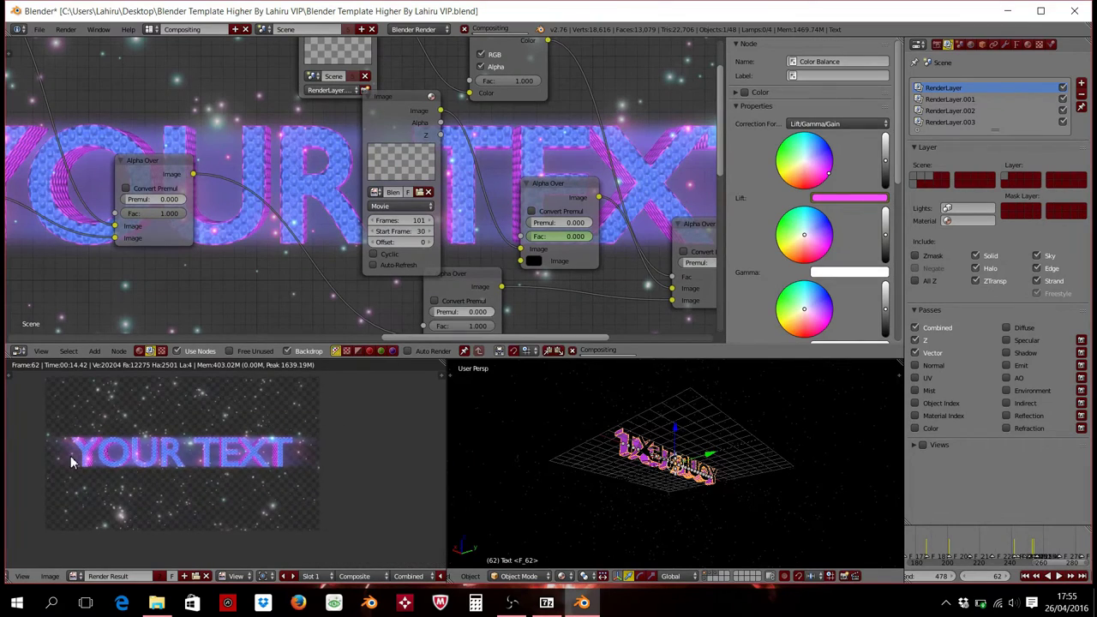
{"action": "scroll", "coordinate": [81, 456], "scroll_direction": "down", "scroll_amount": 2}
{"action": "scroll", "coordinate": [248, 397], "scroll_direction": "down", "scroll_amount": 2}
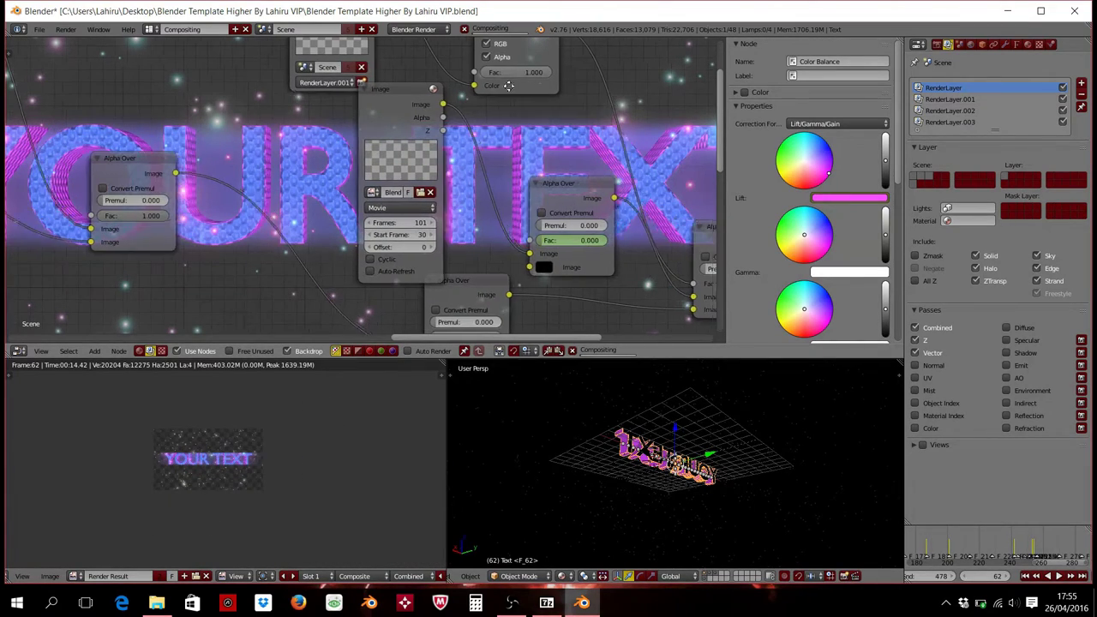
{"action": "scroll", "coordinate": [481, 184], "scroll_direction": "down", "scroll_amount": 3}
{"action": "scroll", "coordinate": [481, 183], "scroll_direction": "down", "scroll_amount": 1}
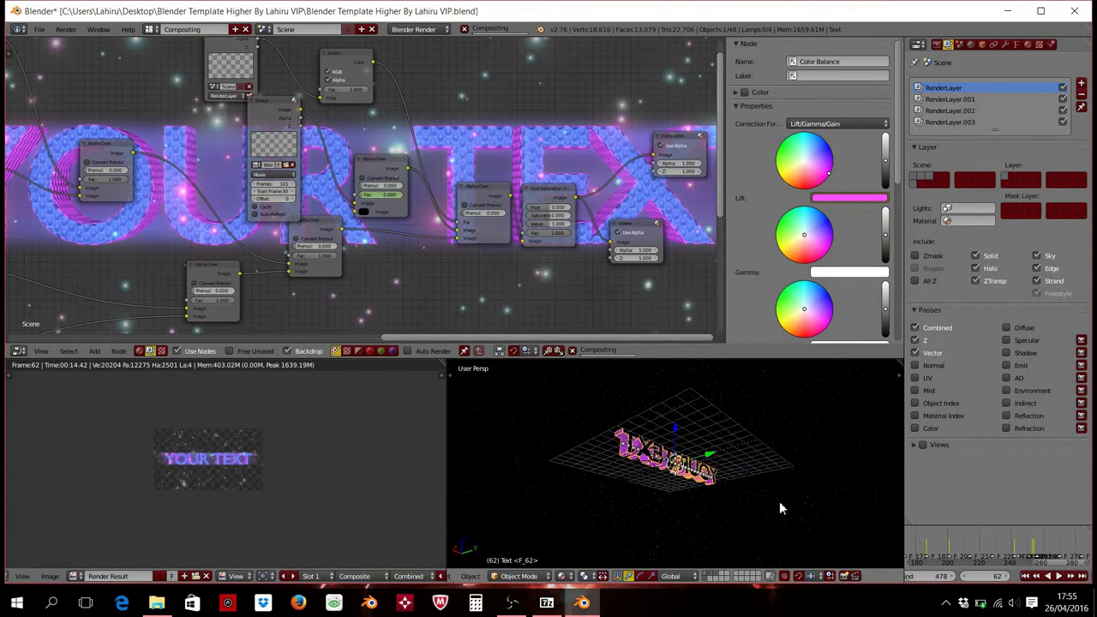
- Switch to camera view with Numpad 0 and zoom out the node editor
{"action": "key", "text": "KP_0"}
{"action": "scroll", "coordinate": [747, 491], "scroll_direction": "up", "scroll_amount": 2}
{"action": "scroll", "coordinate": [748, 490], "scroll_direction": "up", "scroll_amount": 4}
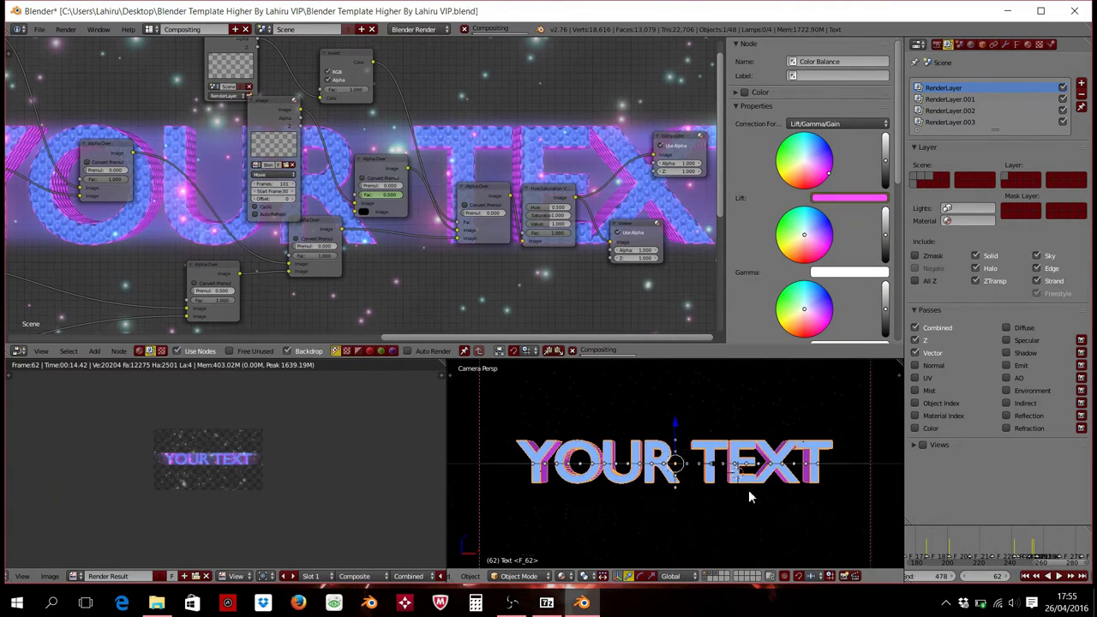
{"action": "scroll", "coordinate": [371, 206], "scroll_direction": "down", "scroll_amount": 2}
{"action": "scroll", "coordinate": [370, 207], "scroll_direction": "down", "scroll_amount": 2}
{"action": "scroll", "coordinate": [350, 215], "scroll_direction": "down", "scroll_amount": 2}
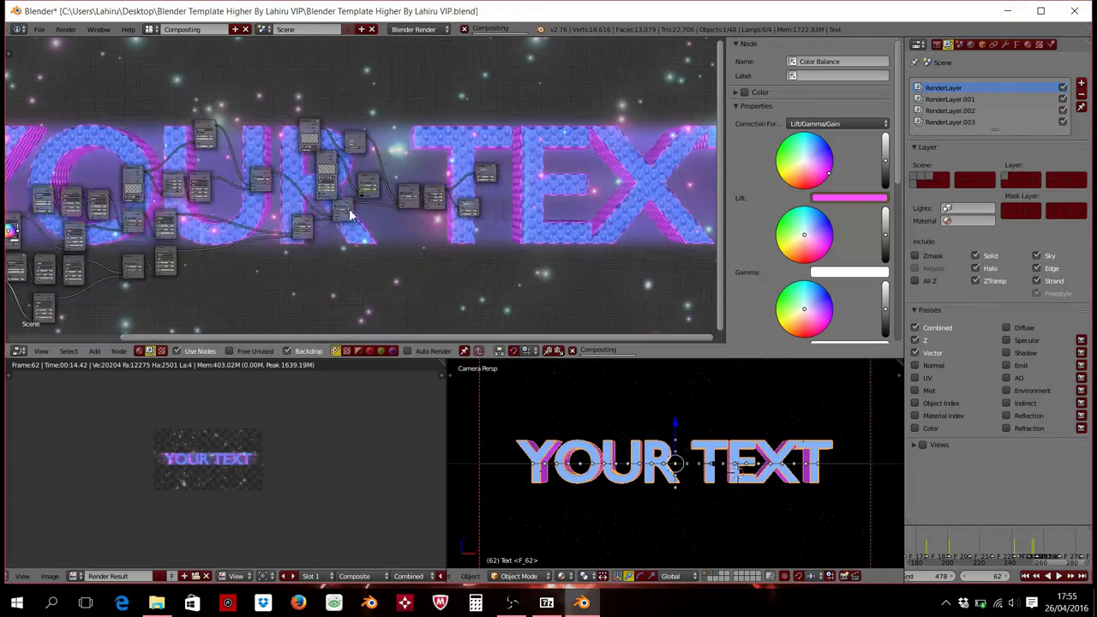
{"action": "scroll", "coordinate": [350, 214], "scroll_direction": "up", "scroll_amount": 2}
{"action": "scroll", "coordinate": [350, 214], "scroll_direction": "down", "scroll_amount": 2}
{"action": "scroll", "coordinate": [349, 214], "scroll_direction": "down", "scroll_amount": 1}
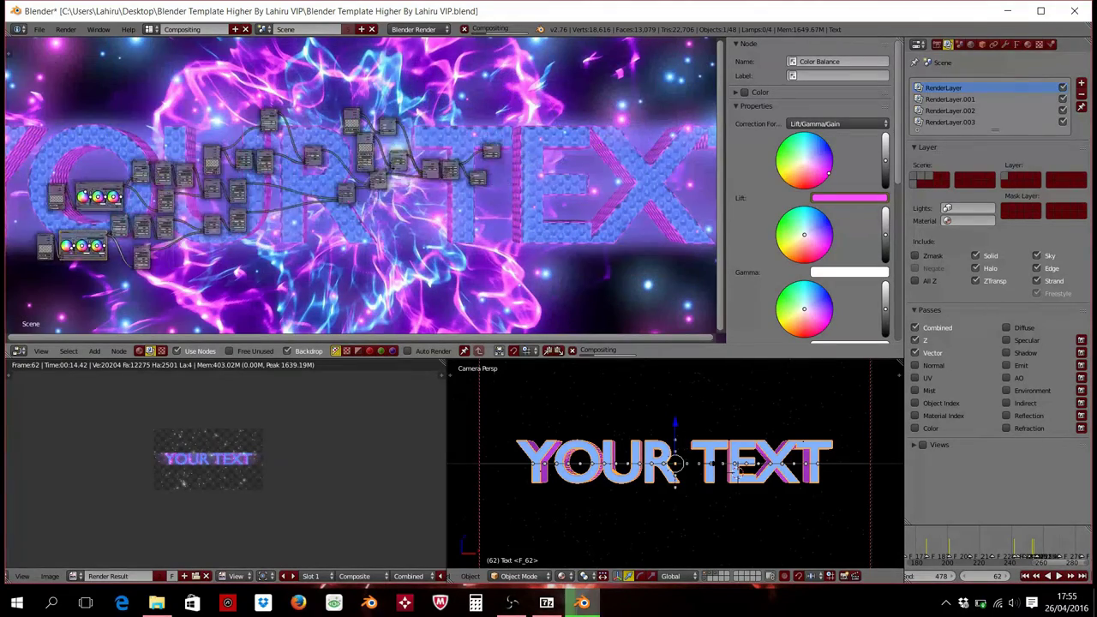
{"action": "scroll", "coordinate": [349, 214], "scroll_direction": "down", "scroll_amount": 1}
{"action": "scroll", "coordinate": [224, 466], "scroll_direction": "up", "scroll_amount": 3}
{"action": "scroll", "coordinate": [224, 466], "scroll_direction": "down", "scroll_amount": 1}
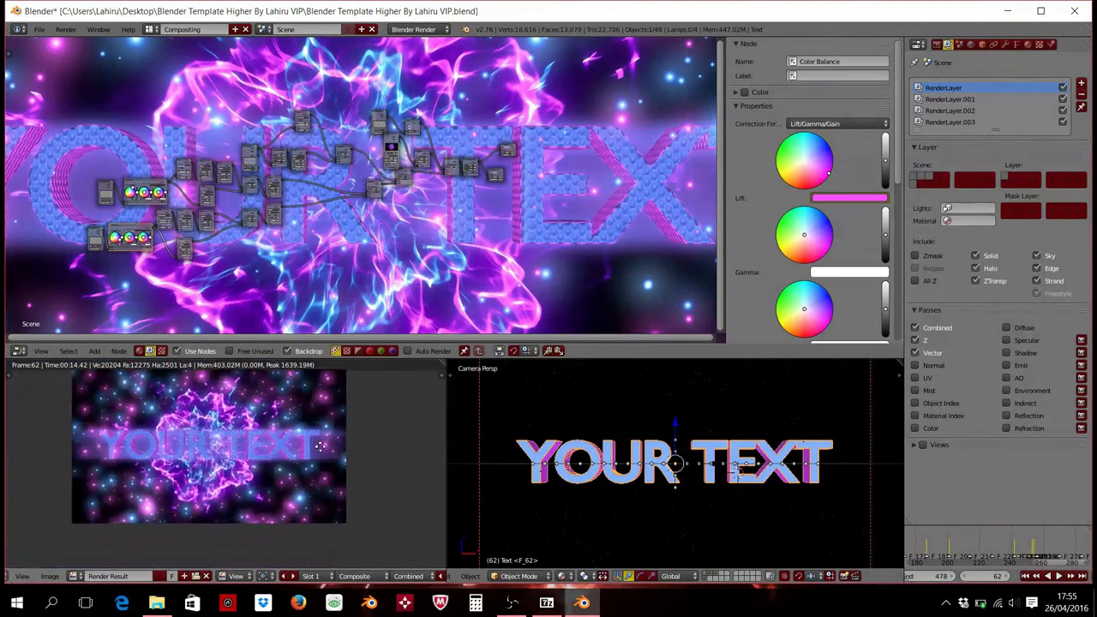
{"action": "middle_click_drag", "start_coordinate": [319, 445], "coordinate": [348, 479]}
{"action": "scroll", "coordinate": [472, 159], "scroll_direction": "up", "scroll_amount": 1}
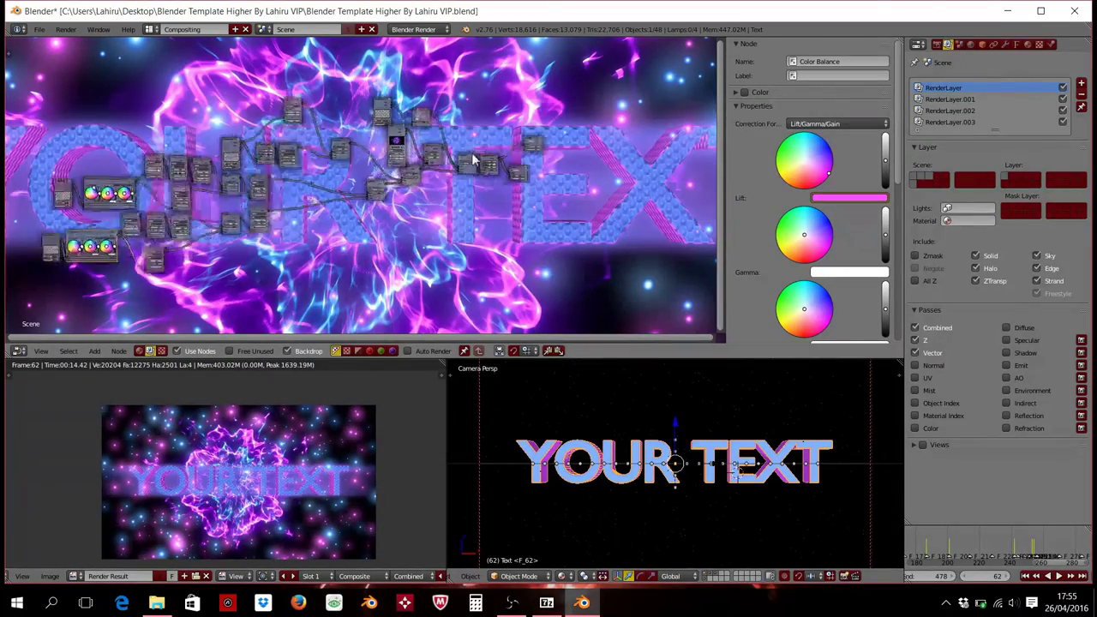
{"action": "scroll", "coordinate": [476, 174], "scroll_direction": "up", "scroll_amount": 1}
{"action": "scroll", "coordinate": [496, 163], "scroll_direction": "up", "scroll_amount": 1}
{"action": "scroll", "coordinate": [442, 182], "scroll_direction": "up", "scroll_amount": 1}
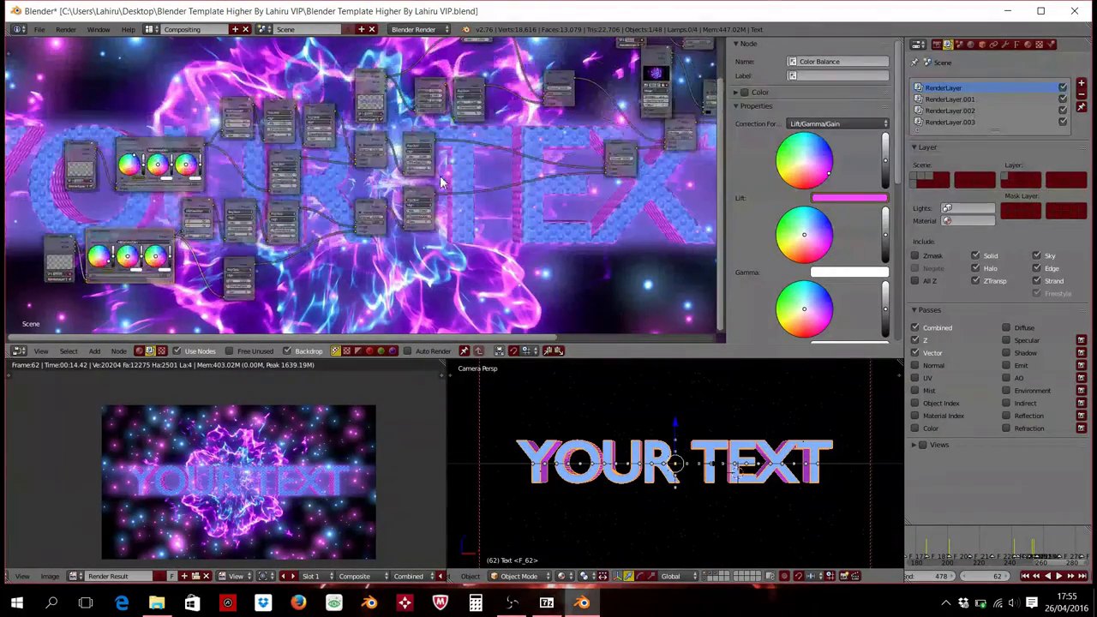
{"action": "scroll", "coordinate": [443, 186], "scroll_direction": "up", "scroll_amount": 1}
{"action": "scroll", "coordinate": [449, 193], "scroll_direction": "up", "scroll_amount": 1}
{"action": "scroll", "coordinate": [454, 202], "scroll_direction": "up", "scroll_amount": 1}
{"action": "scroll", "coordinate": [460, 210], "scroll_direction": "up", "scroll_amount": 1}
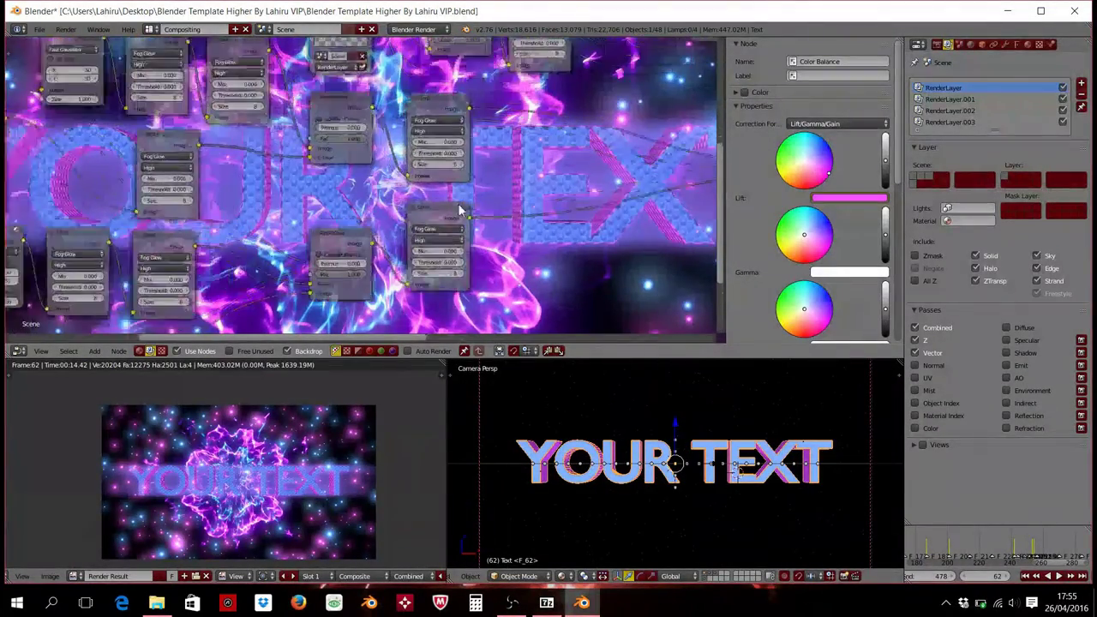
{"action": "scroll", "coordinate": [459, 210], "scroll_direction": "up", "scroll_amount": 1}
- Set the threshold of both Glare nodes to 0.3
{"action": "left_click", "coordinate": [447, 150]}
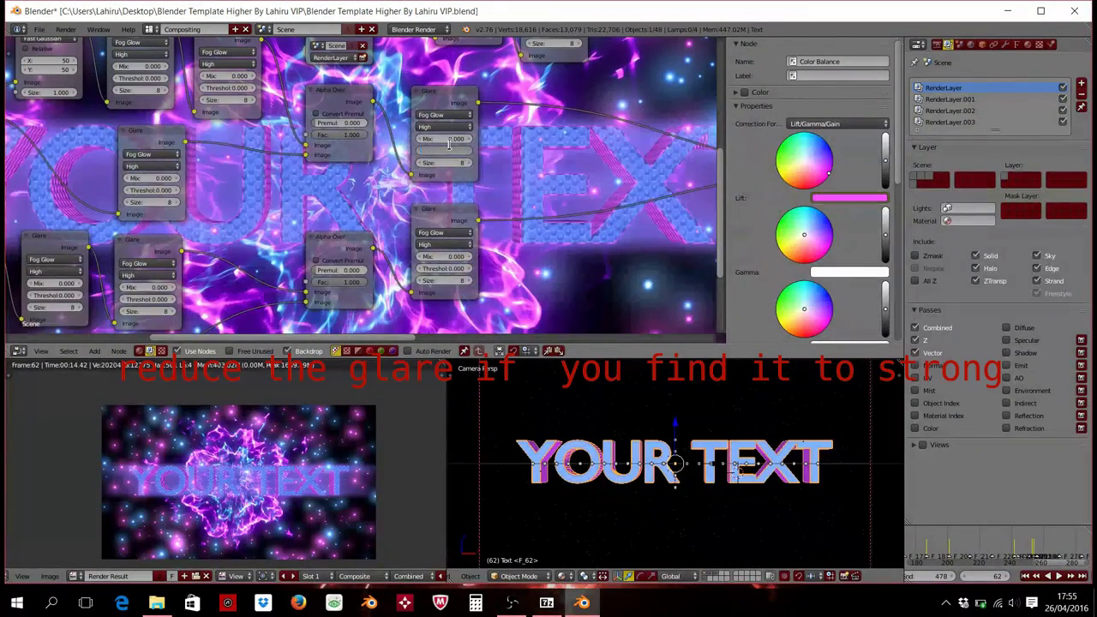
{"action": "type", "text": "0.3"}
{"action": "key", "text": "Return"}
{"action": "left_click", "coordinate": [456, 267]}
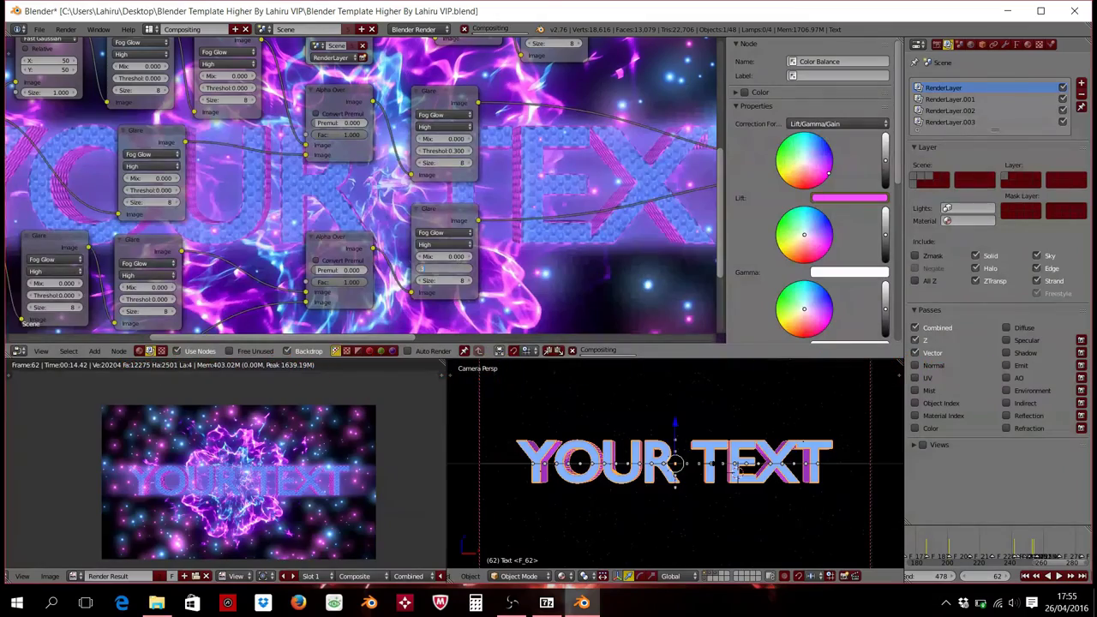
{"action": "type", "text": "0.3"}
{"action": "key", "text": "Return"}
- Zoom in and out on the preview to check the reduced-glare shockwave frame
{"action": "scroll", "coordinate": [443, 255], "scroll_direction": "down", "scroll_amount": 2}
{"action": "scroll", "coordinate": [443, 255], "scroll_direction": "down", "scroll_amount": 2}
{"action": "scroll", "coordinate": [444, 256], "scroll_direction": "down", "scroll_amount": 1}
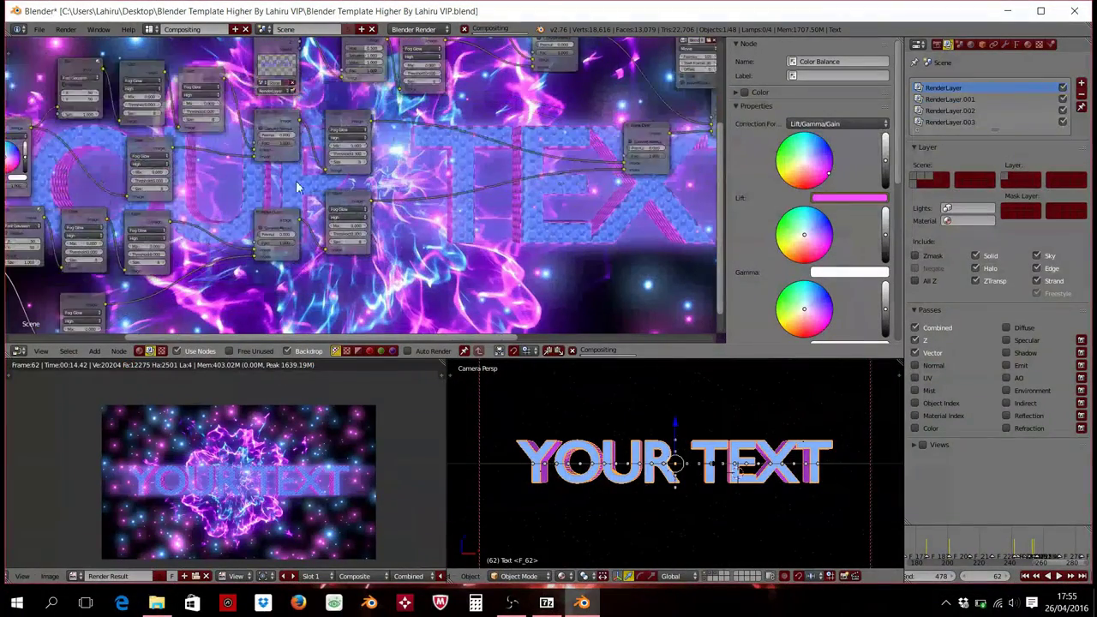
{"action": "scroll", "coordinate": [157, 486], "scroll_direction": "up", "scroll_amount": 2}
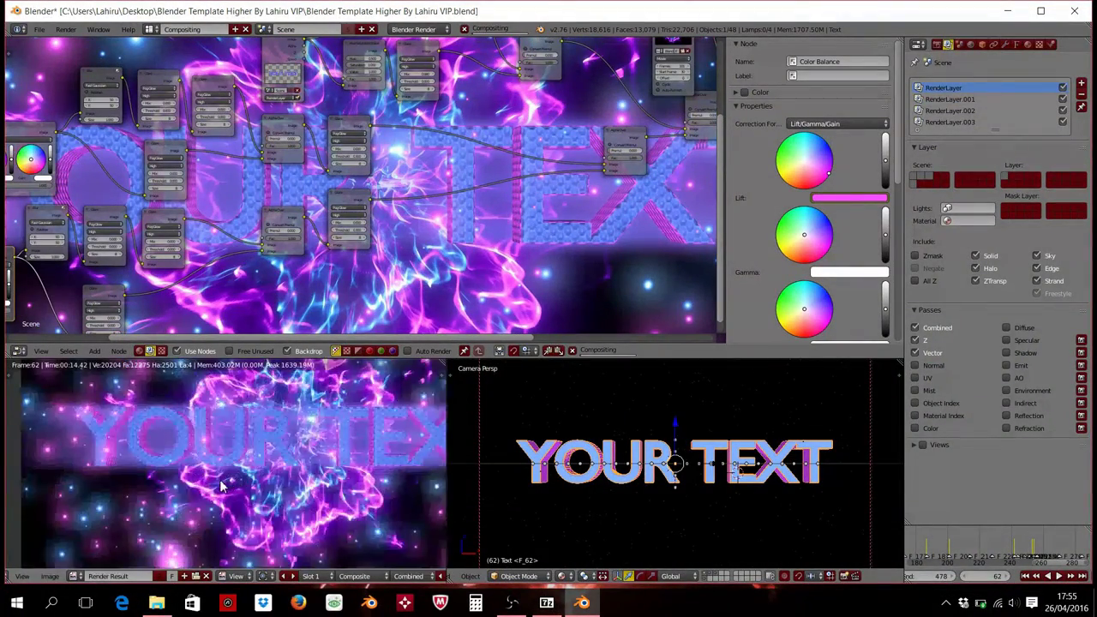
{"action": "scroll", "coordinate": [214, 485], "scroll_direction": "down", "scroll_amount": 1}
{"action": "scroll", "coordinate": [222, 480], "scroll_direction": "up", "scroll_amount": 1}
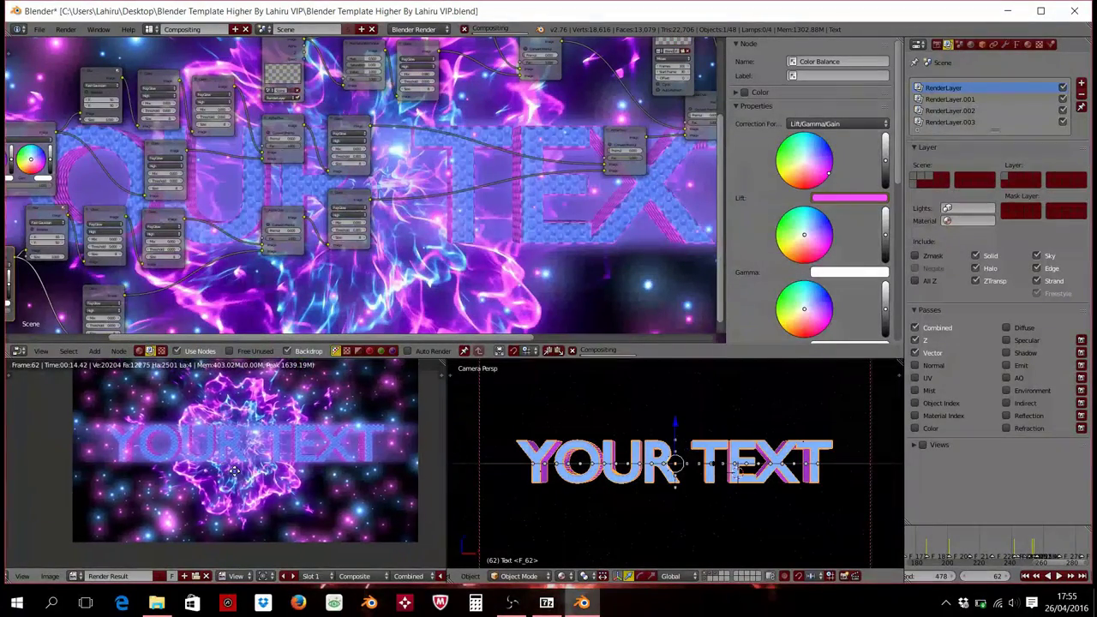
{"action": "scroll", "coordinate": [229, 477], "scroll_direction": "down", "scroll_amount": 1}
{"action": "scroll", "coordinate": [229, 479], "scroll_direction": "up", "scroll_amount": 1}
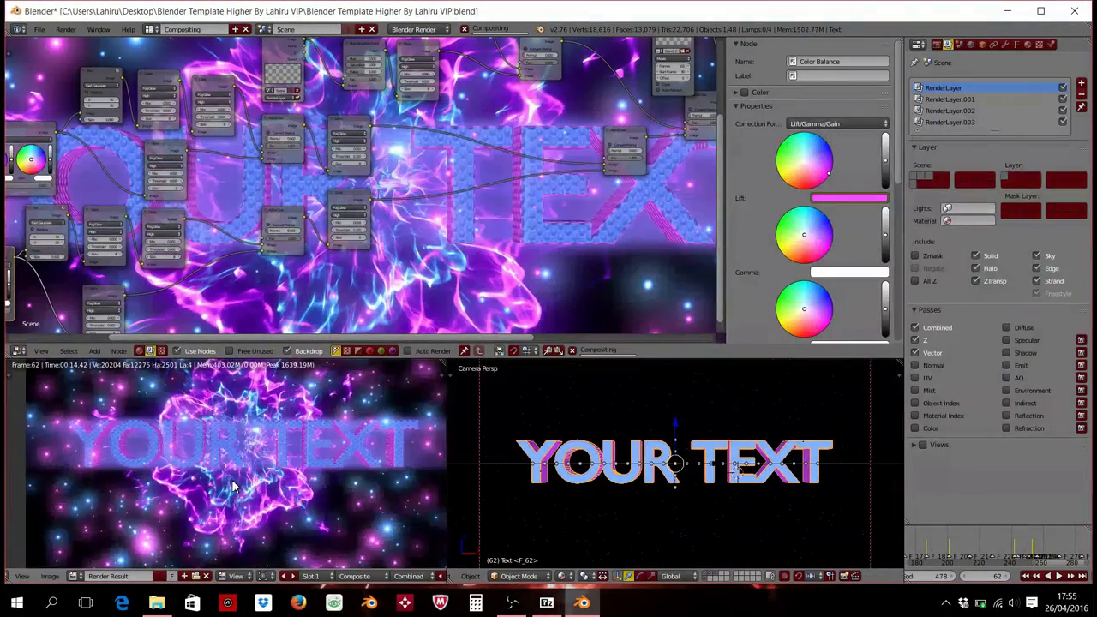
{"action": "scroll", "coordinate": [230, 486], "scroll_direction": "down", "scroll_amount": 4}
{"action": "scroll", "coordinate": [233, 486], "scroll_direction": "up", "scroll_amount": 1}
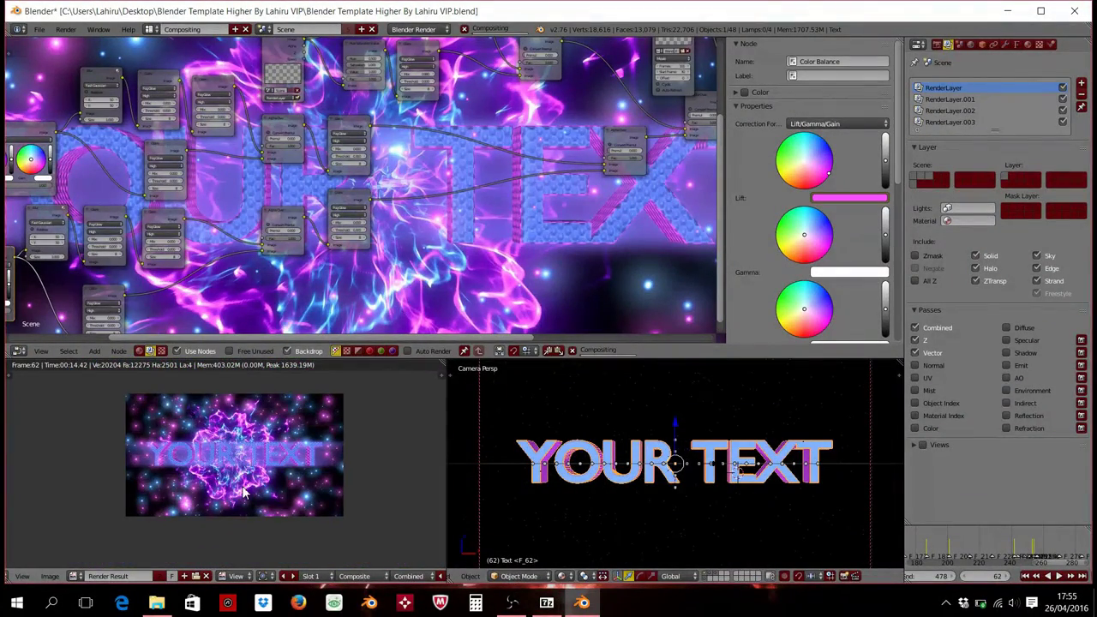
{"action": "scroll", "coordinate": [276, 465], "scroll_direction": "up", "scroll_amount": 1}
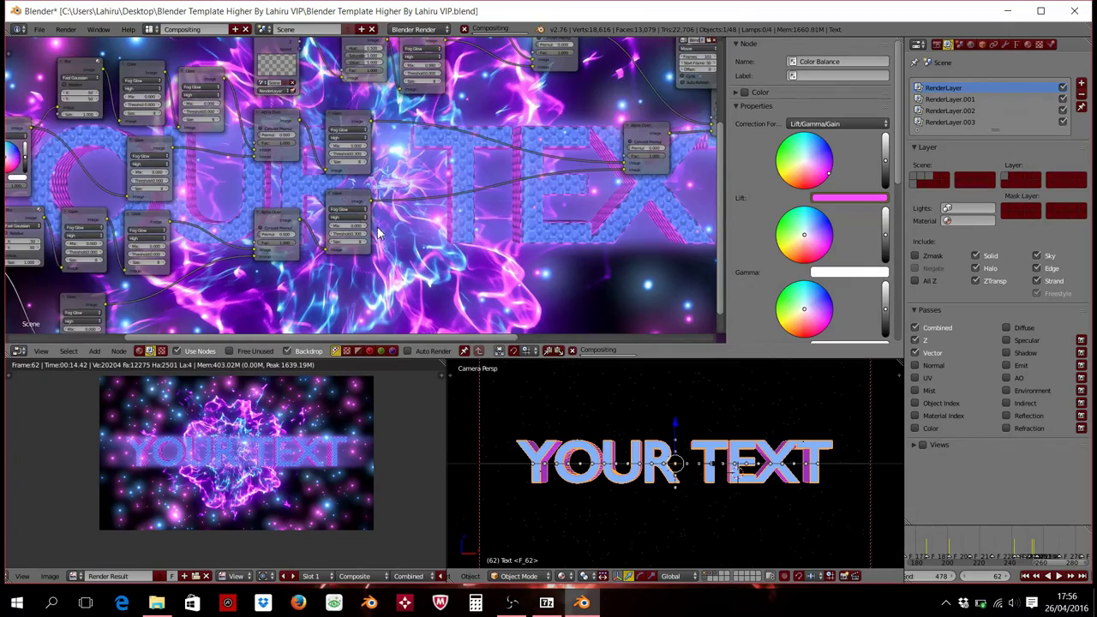
{"action": "scroll", "coordinate": [272, 476], "scroll_direction": "down", "scroll_amount": 1}
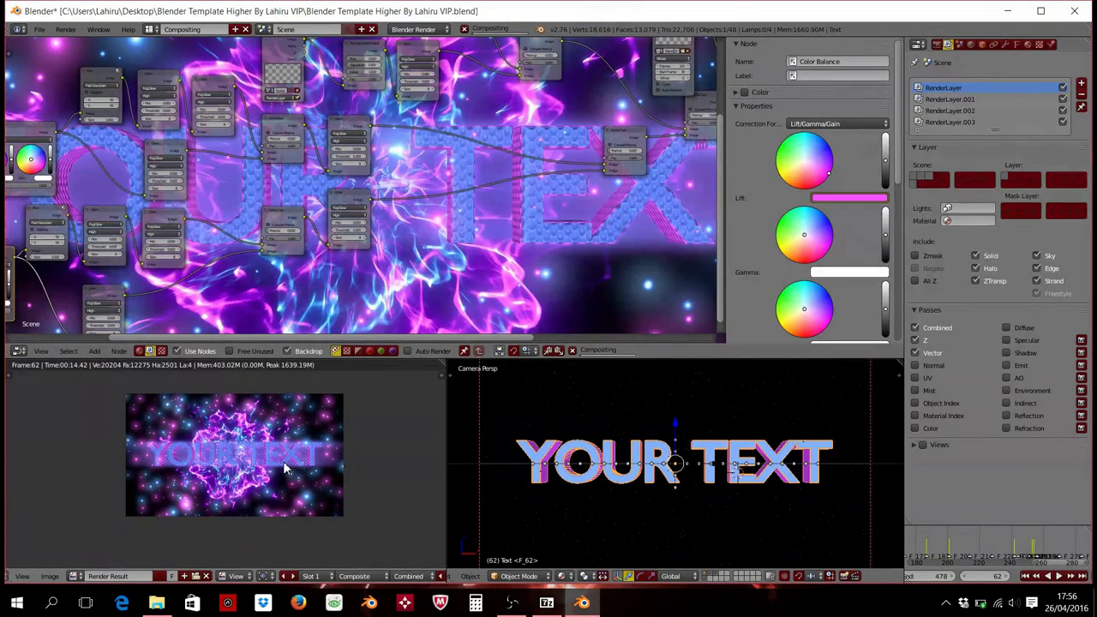
{"action": "scroll", "coordinate": [346, 405], "scroll_direction": "up", "scroll_amount": 2}
{"action": "scroll", "coordinate": [334, 397], "scroll_direction": "down", "scroll_amount": 2}
{"action": "scroll", "coordinate": [334, 397], "scroll_direction": "up", "scroll_amount": 2}
{"action": "scroll", "coordinate": [334, 398], "scroll_direction": "down", "scroll_amount": 4}
{"action": "scroll", "coordinate": [334, 399], "scroll_direction": "up", "scroll_amount": 3}
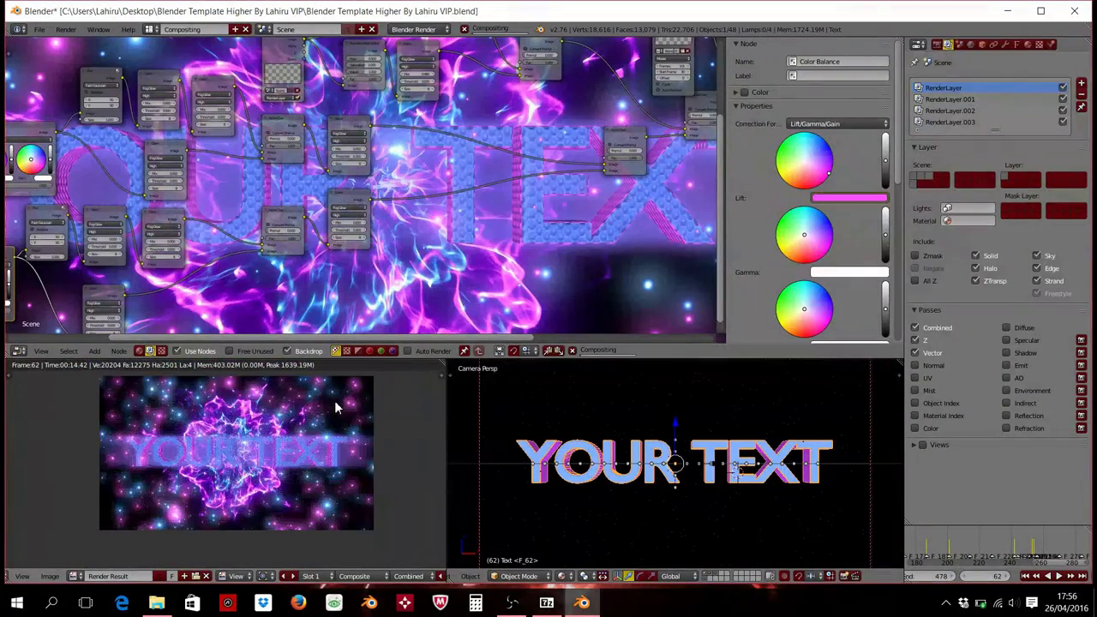
{"action": "scroll", "coordinate": [308, 420], "scroll_direction": "up", "scroll_amount": 2}
{"action": "scroll", "coordinate": [279, 439], "scroll_direction": "down", "scroll_amount": 2}
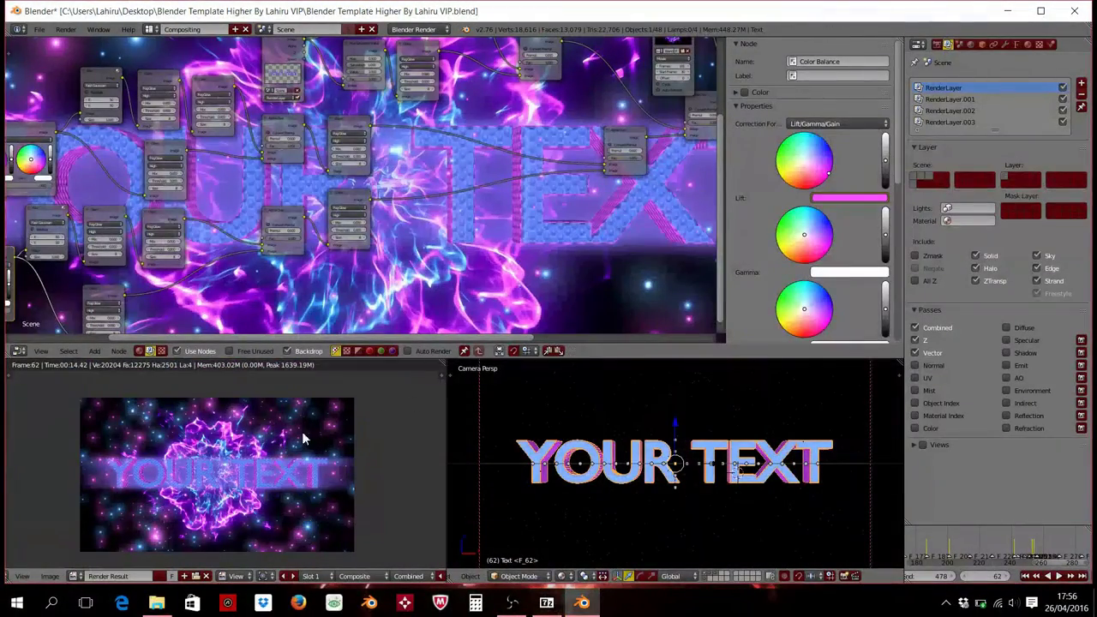
{"action": "scroll", "coordinate": [299, 440], "scroll_direction": "up", "scroll_amount": 1}
{"action": "scroll", "coordinate": [335, 431], "scroll_direction": "down", "scroll_amount": 1}
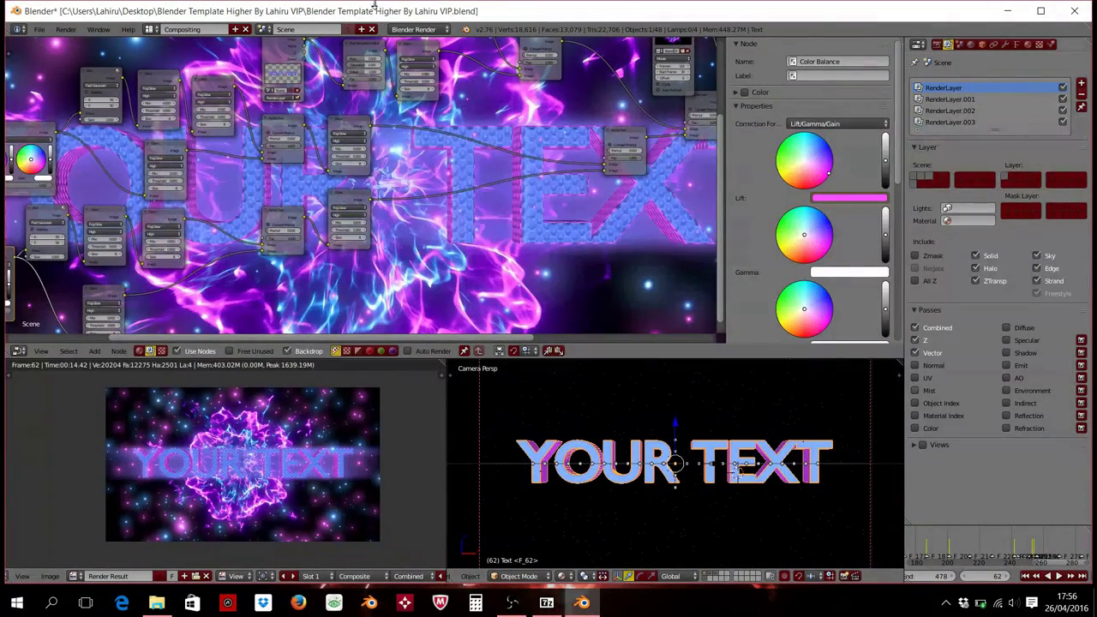
- Switch the screen layout from Compositing to Default
{"action": "left_click", "coordinate": [151, 29]}
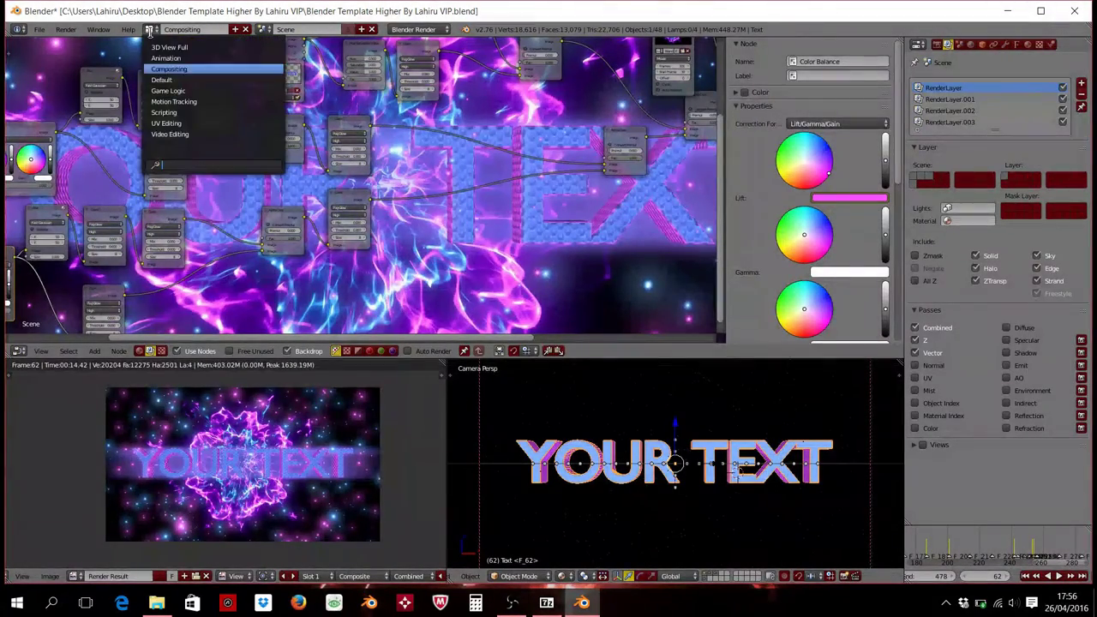
{"action": "left_click", "coordinate": [172, 76]}
{"action": "scroll", "coordinate": [172, 257], "scroll_direction": "down", "scroll_amount": 3}
{"action": "scroll", "coordinate": [86, 412], "scroll_direction": "up", "scroll_amount": 2}
- Try other editor types in the main area, ending back on the 3D camera view
{"action": "left_click", "coordinate": [17, 530]}
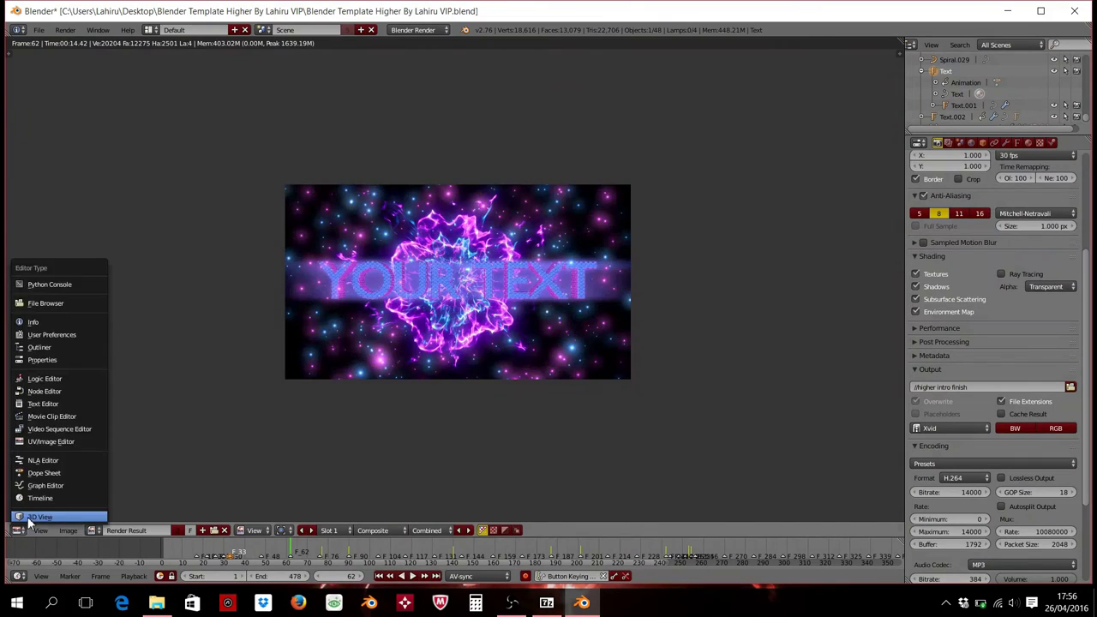
{"action": "left_click", "coordinate": [34, 516]}
{"action": "left_click", "coordinate": [17, 530]}
{"action": "left_click", "coordinate": [55, 431]}
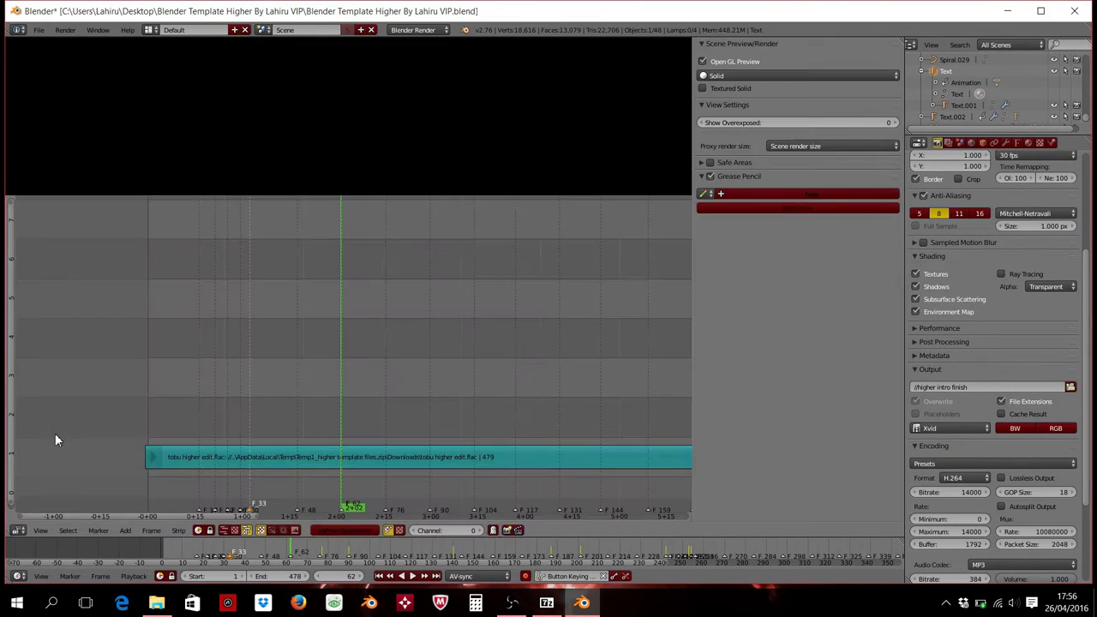
{"action": "scroll", "coordinate": [317, 426], "scroll_direction": "down", "scroll_amount": 2}
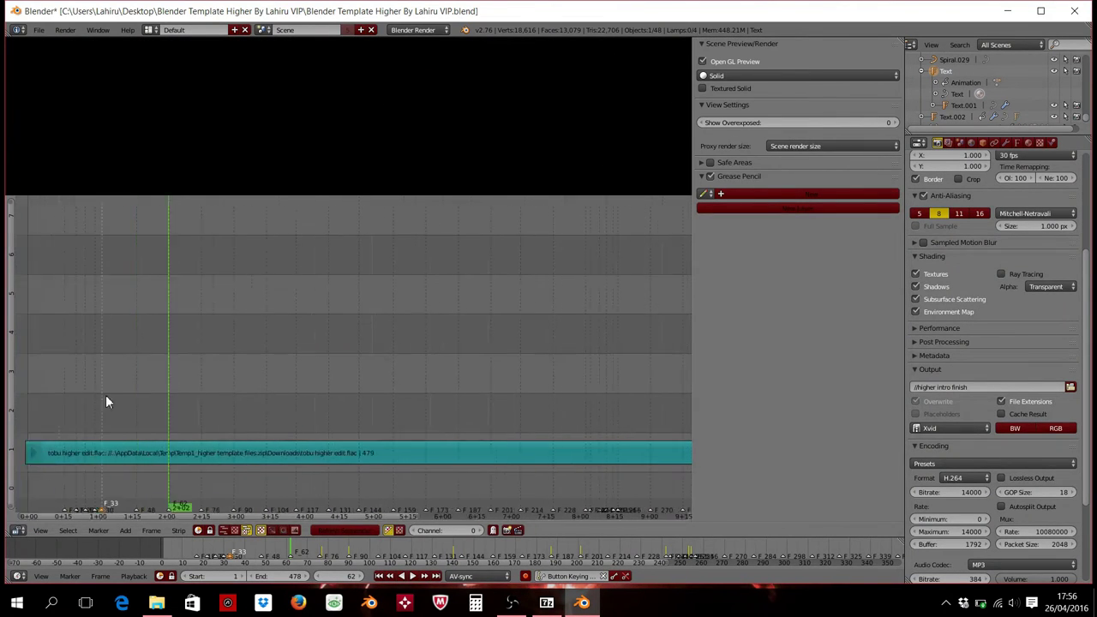
{"action": "left_click", "coordinate": [17, 530]}
{"action": "left_click", "coordinate": [49, 516]}
{"action": "scroll", "coordinate": [676, 225], "scroll_direction": "down", "scroll_amount": 1}
- Scroll the Render properties to the Output panel and browse for the output path
{"action": "scroll", "coordinate": [676, 225], "scroll_direction": "down", "scroll_amount": 1}
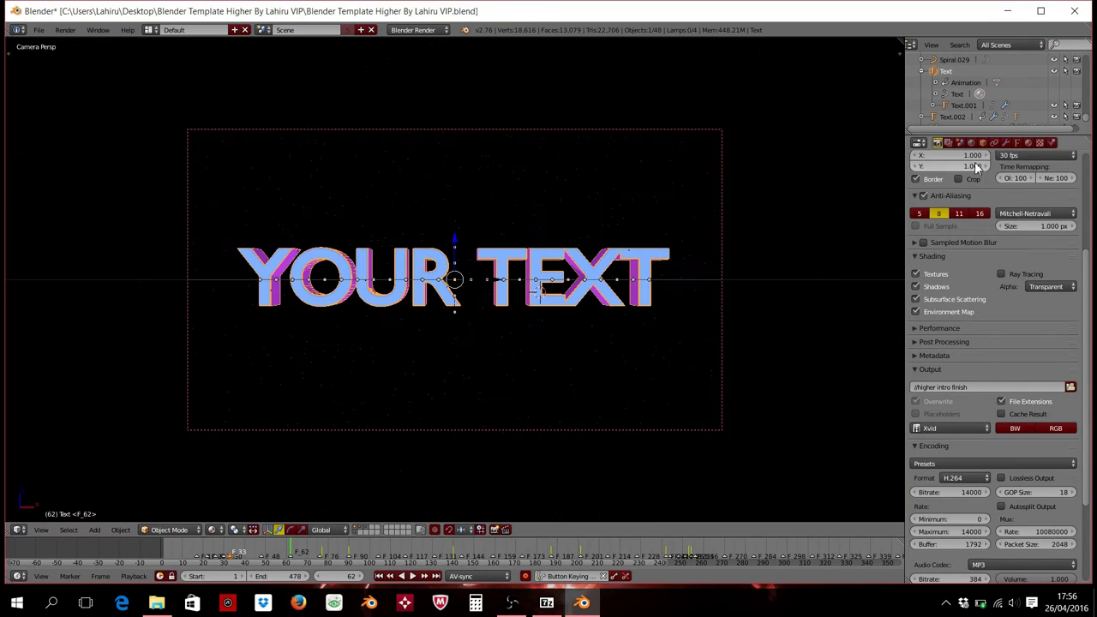
{"action": "scroll", "coordinate": [1057, 394], "scroll_direction": "down", "scroll_amount": 1}
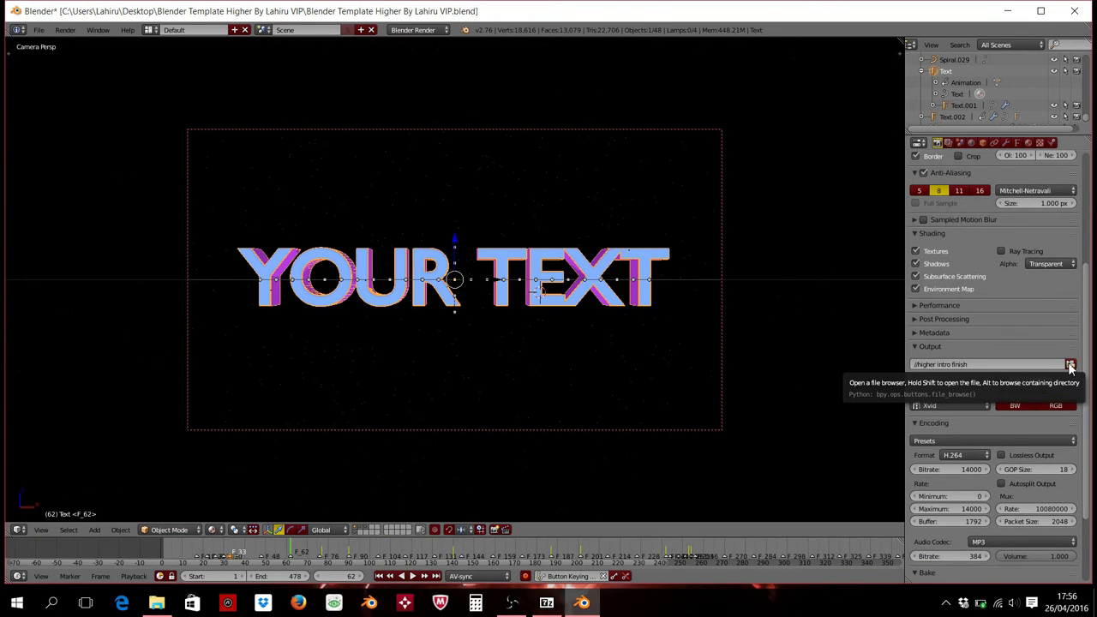
{"action": "scroll", "coordinate": [1045, 343], "scroll_direction": "down", "scroll_amount": 2}
{"action": "scroll", "coordinate": [1044, 341], "scroll_direction": "up", "scroll_amount": 2}
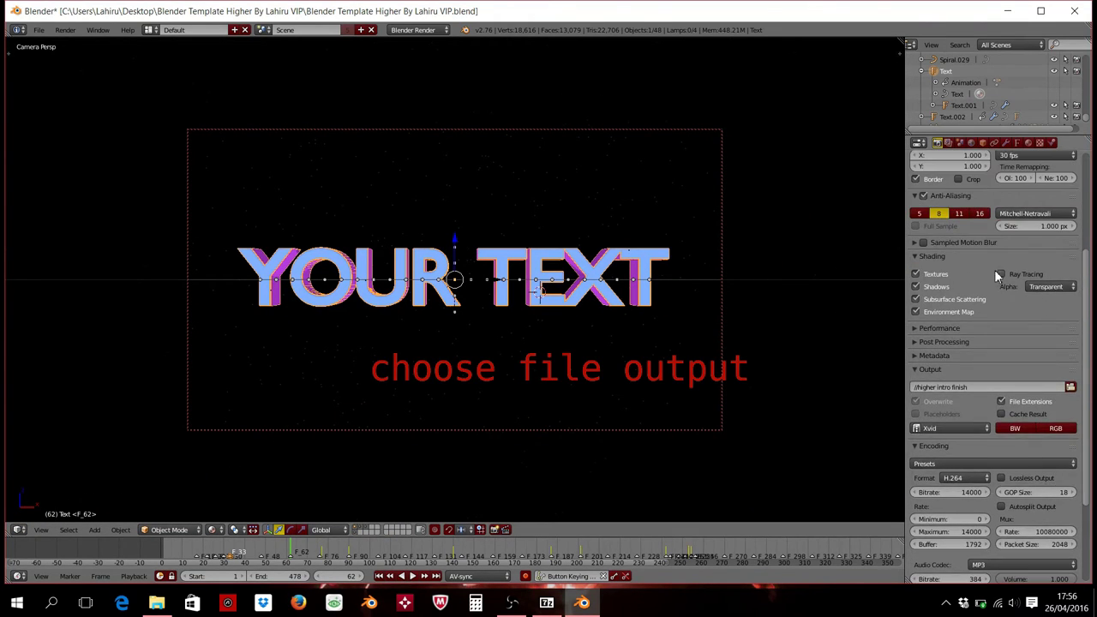
{"action": "scroll", "coordinate": [999, 276], "scroll_direction": "up", "scroll_amount": 2}
{"action": "scroll", "coordinate": [978, 250], "scroll_direction": "up", "scroll_amount": 2}
{"action": "scroll", "coordinate": [965, 483], "scroll_direction": "down", "scroll_amount": 3}
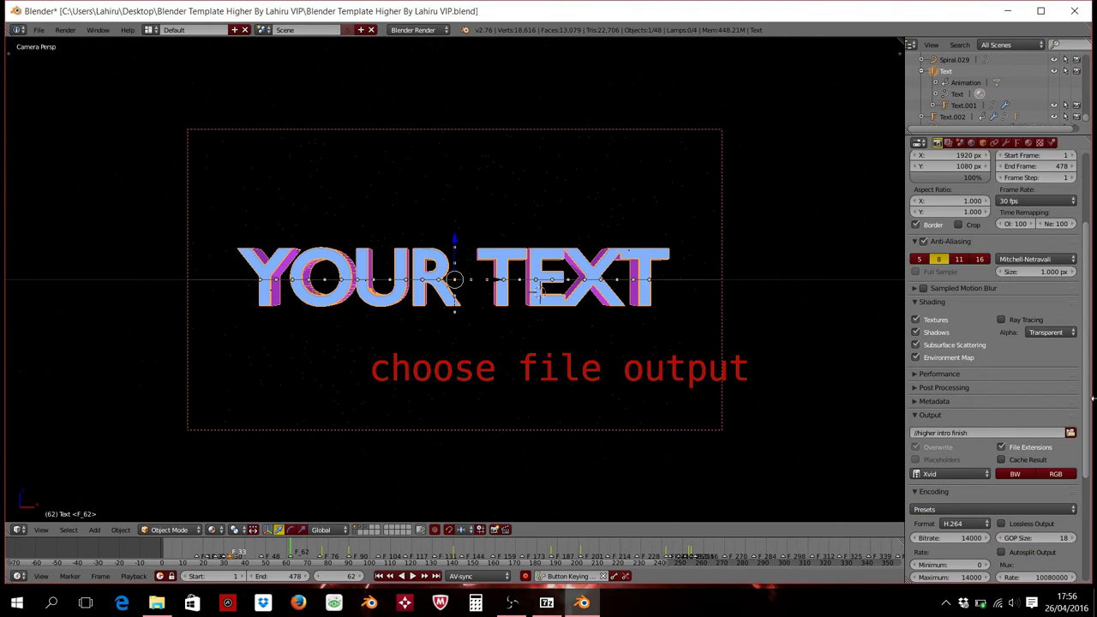
{"action": "left_click", "coordinate": [1071, 431]}
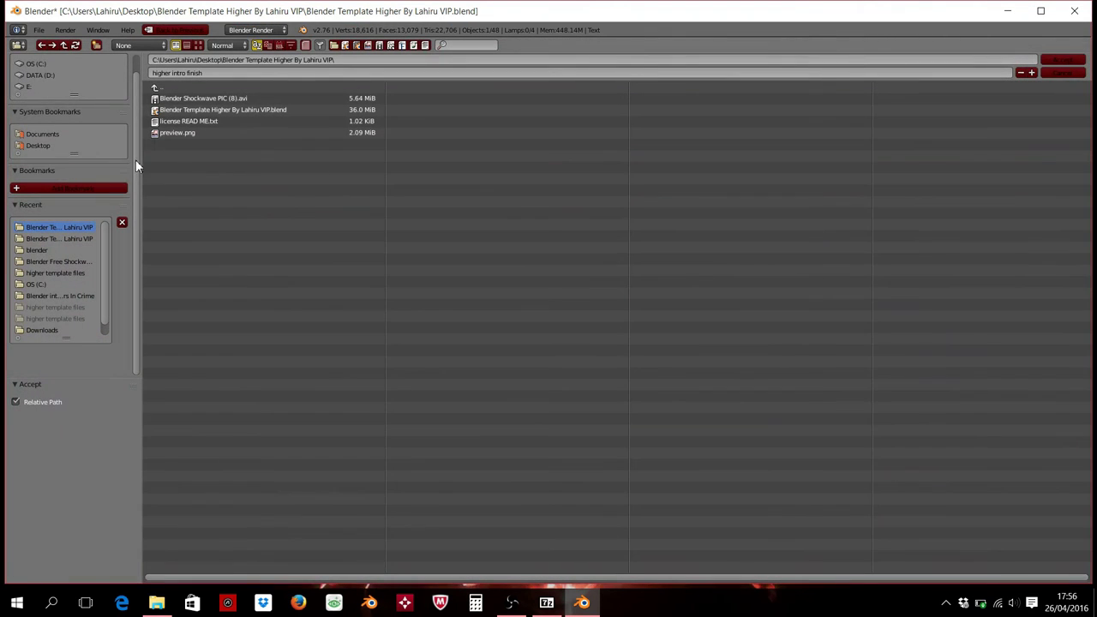
- Go up to the Desktop folder and edit the output file name to HIGHER intro
{"action": "left_click", "coordinate": [29, 145]}
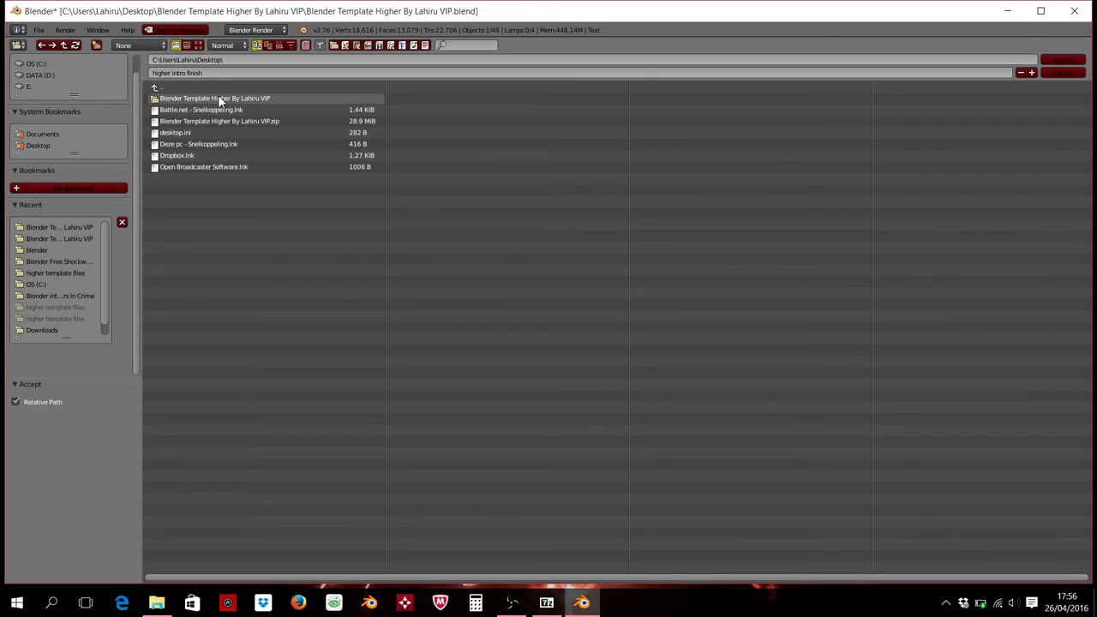
{"action": "left_click", "coordinate": [220, 73]}
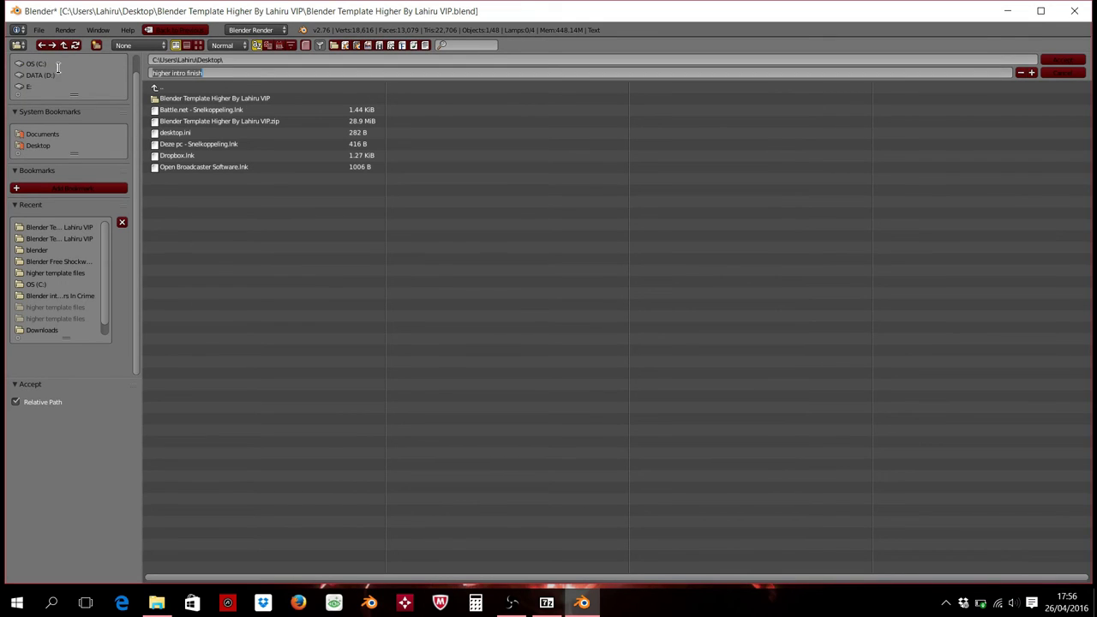
{"action": "left_click", "coordinate": [192, 73]}
- Accept the //..\HIGHER intro output path and open the Render menu
{"action": "left_click", "coordinate": [1067, 60]}
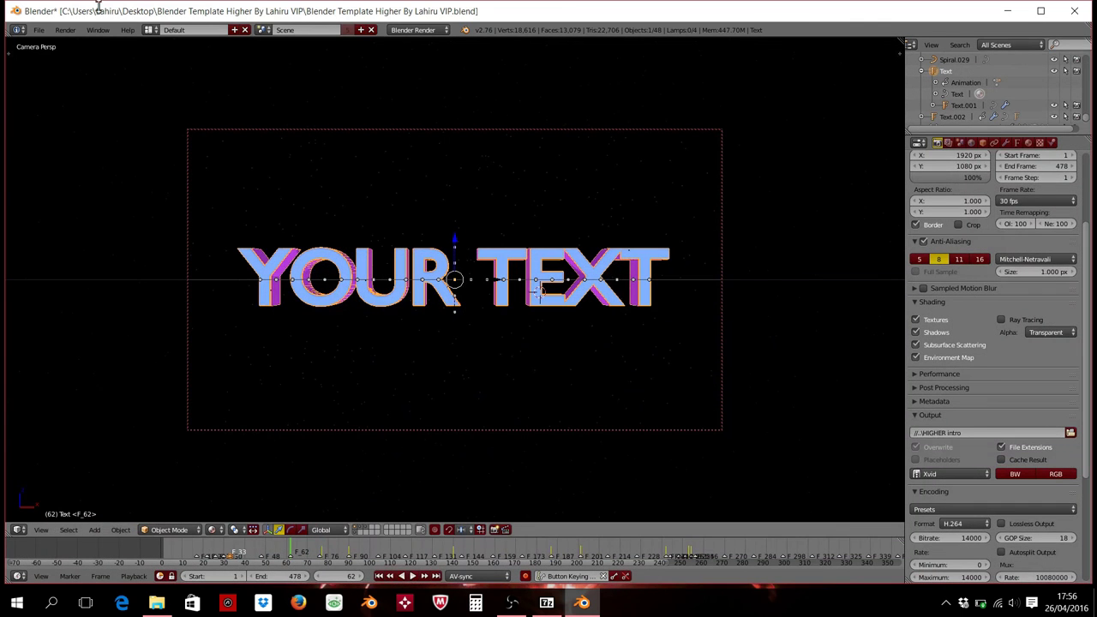
{"action": "left_click", "coordinate": [65, 30]}
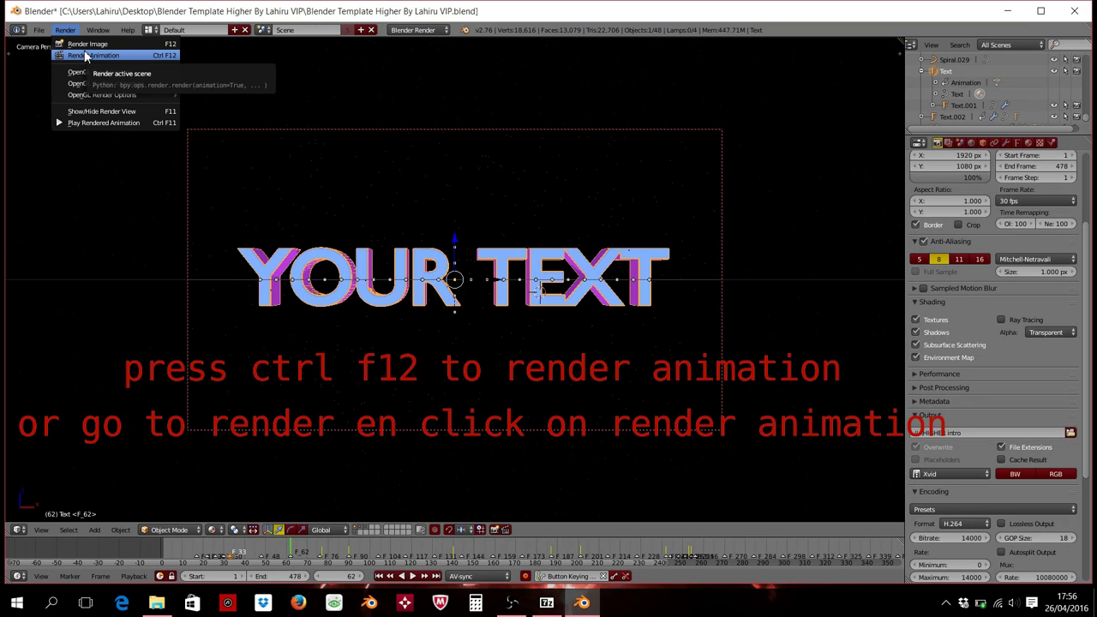